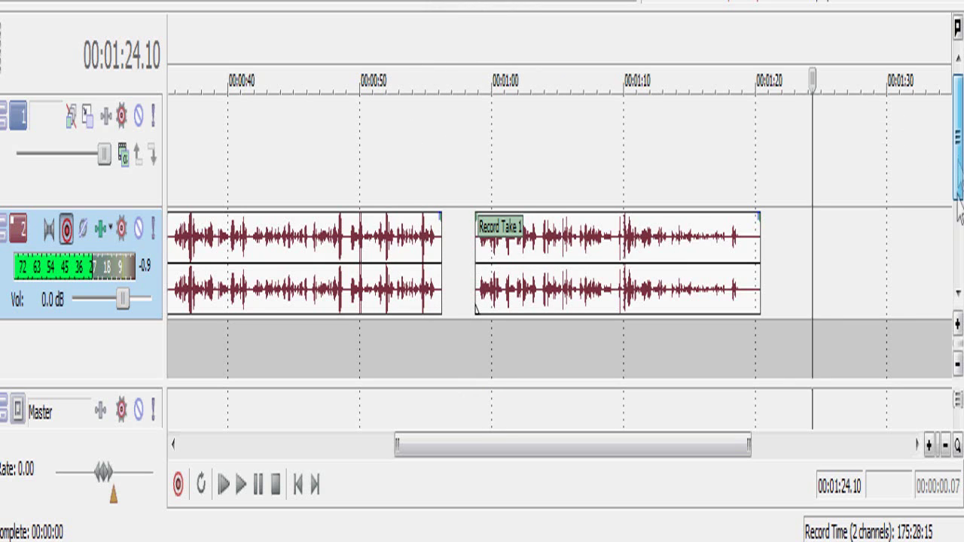
# Step: Scroll the timeline down to show Record Take 1 on audio track 2
pyautogui.scroll(-2, 958, 211)
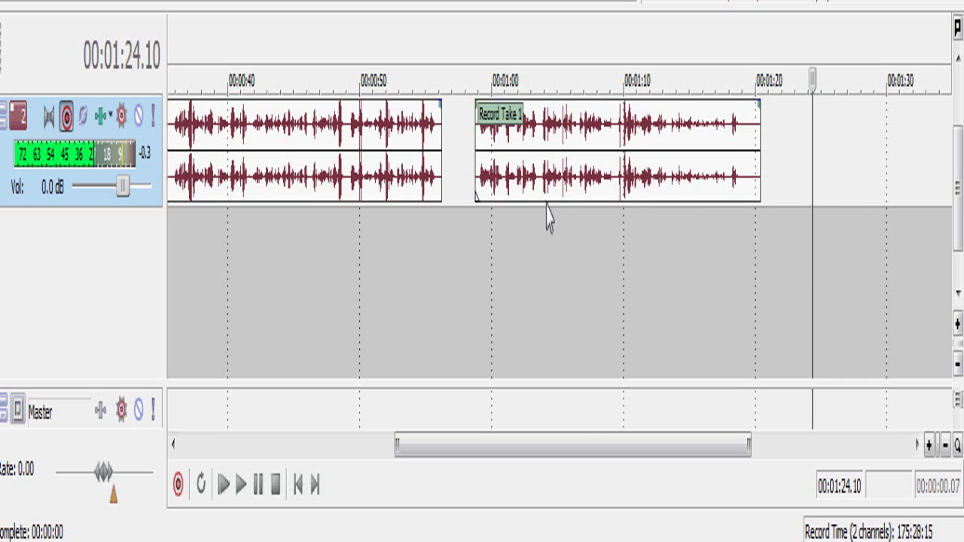
pyautogui.moveTo(960, 228); pyautogui.dragTo(957, 254)
# Step: Insert a new audio track, track 3, below track 2
pyautogui.rightClick(515, 257)
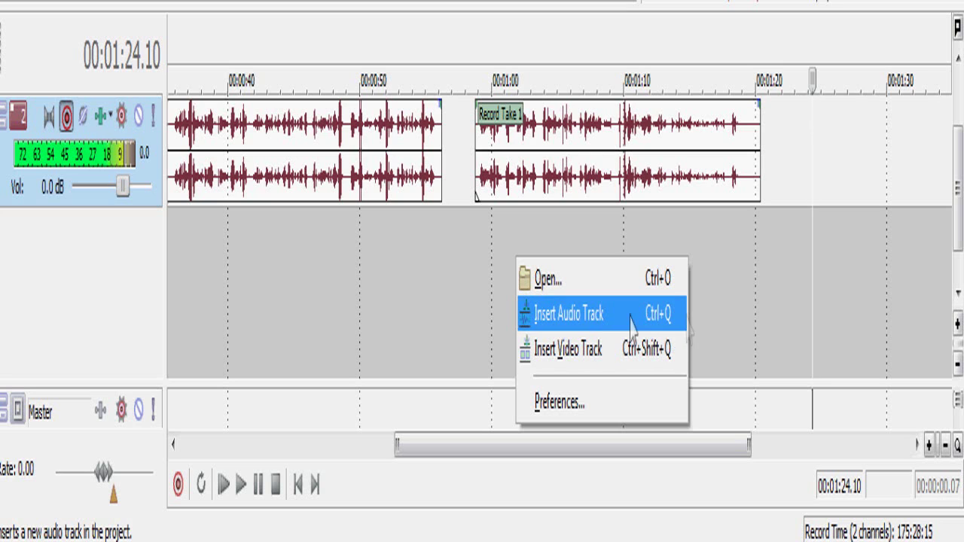
pyautogui.click(577, 322)
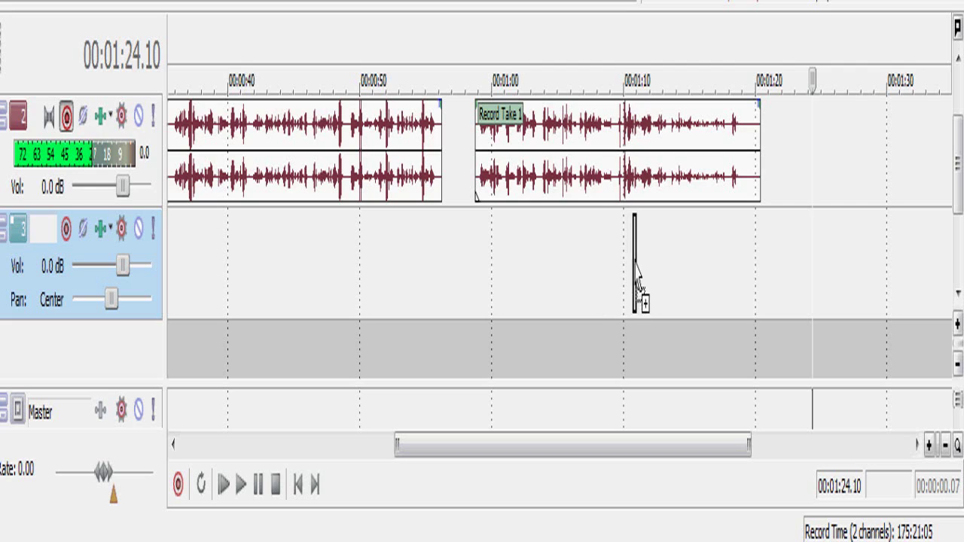
# Step: Nudge the short track-3 event and play Record Take 1 to hear the cut point
pyautogui.moveTo(635, 279)
pyautogui.mouseDown()
pyautogui.moveTo(624, 291)
pyautogui.moveTo(620, 269)
pyautogui.mouseUp()
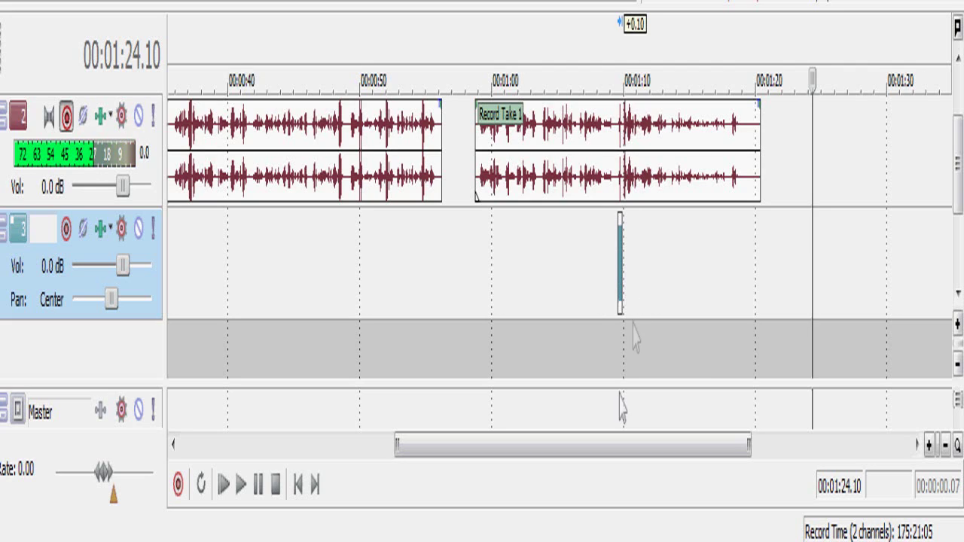
pyautogui.click(619, 263)
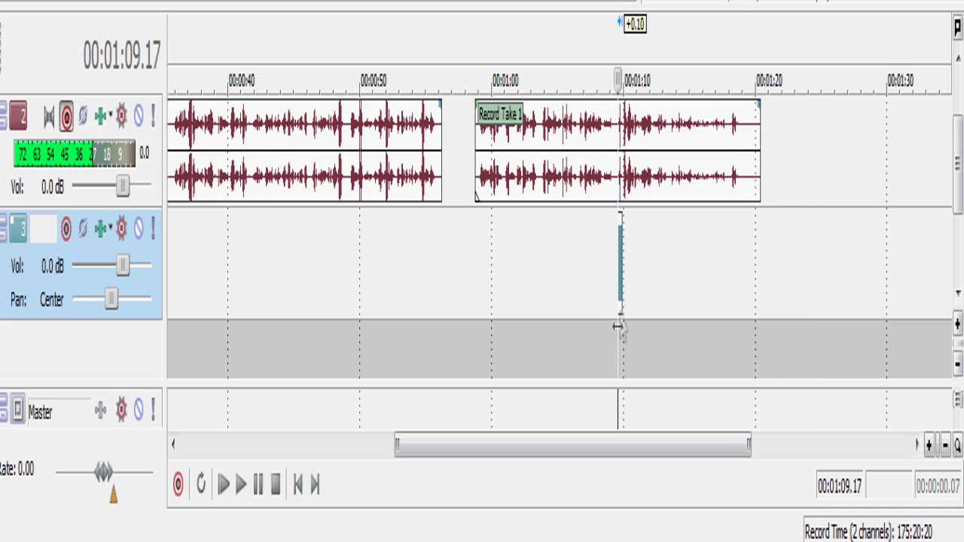
pyautogui.scroll(6, 636, 264)
pyautogui.scroll(-5, 628, 301)
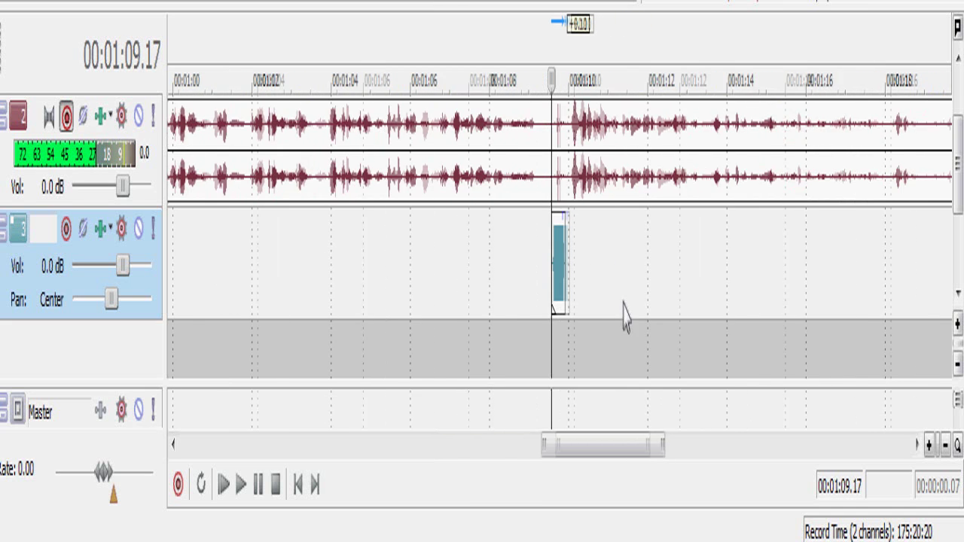
pyautogui.click(392, 186)
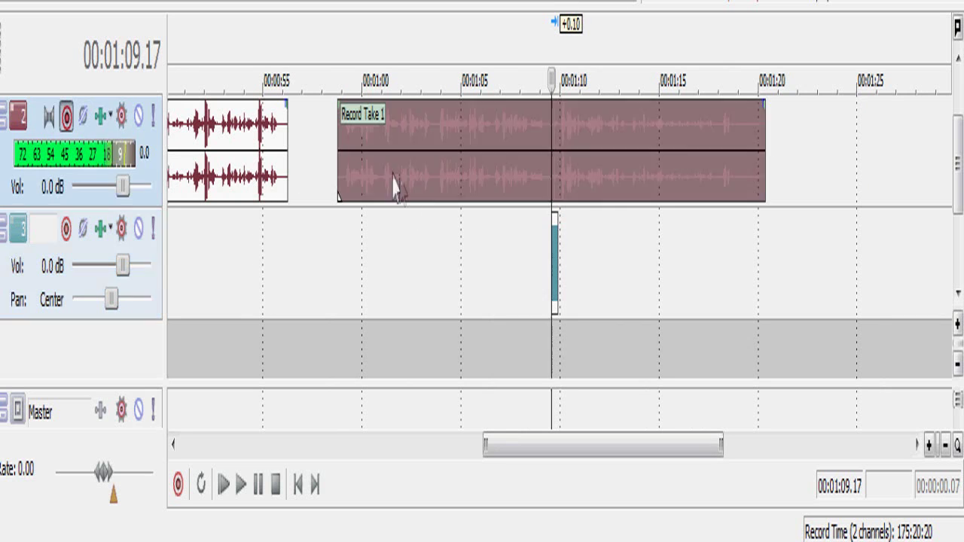
pyautogui.press('space')
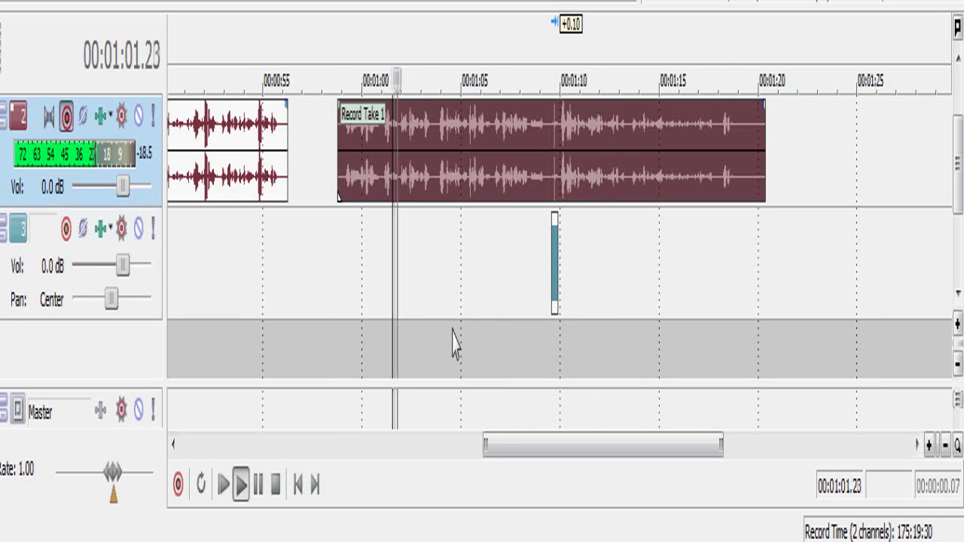
pyautogui.press('space')
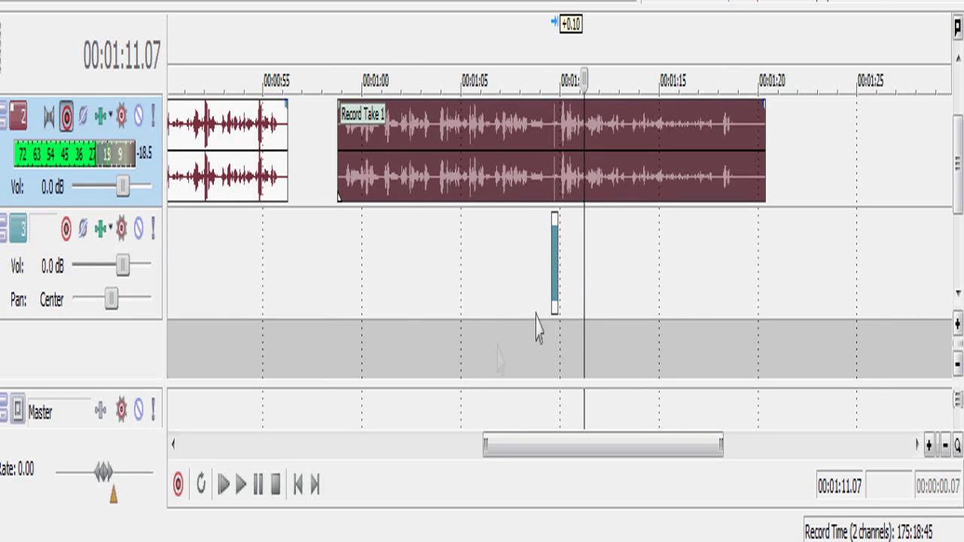
# Step: Replay the stretch around the cut from 01:10.19 to pinpoint the exact cut point
pyautogui.scroll(3, 613, 252)
pyautogui.scroll(4, 613, 241)
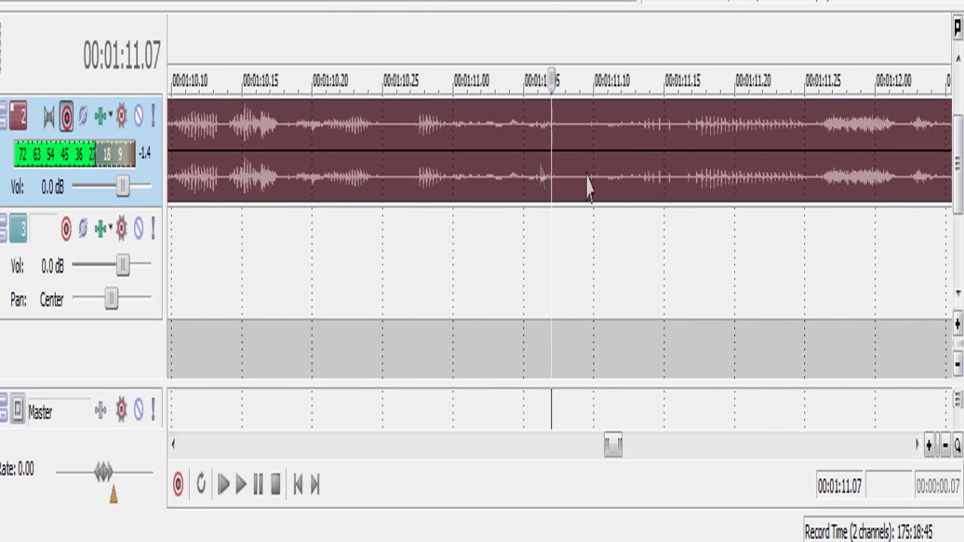
pyautogui.click(234, 175)
pyautogui.press('space')
pyautogui.press('space')
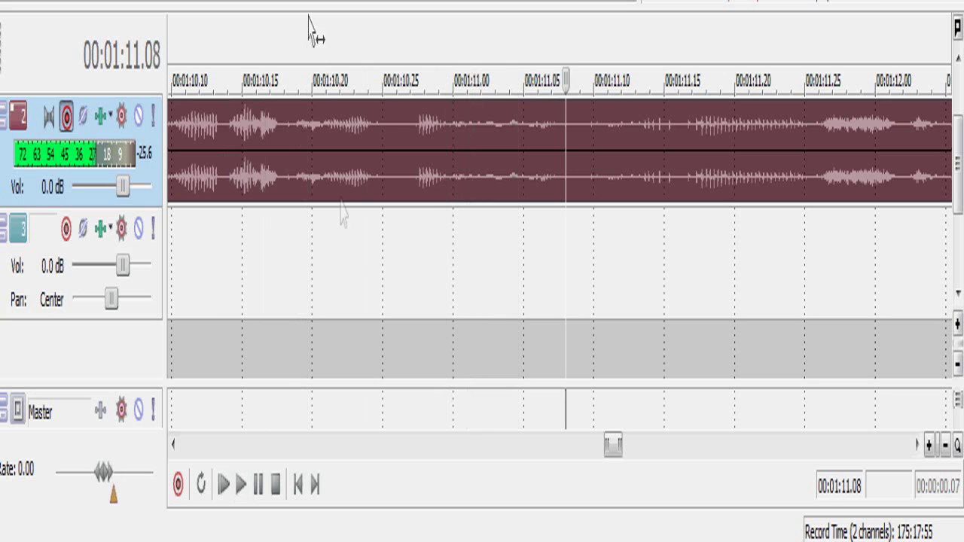
pyautogui.click(299, 159)
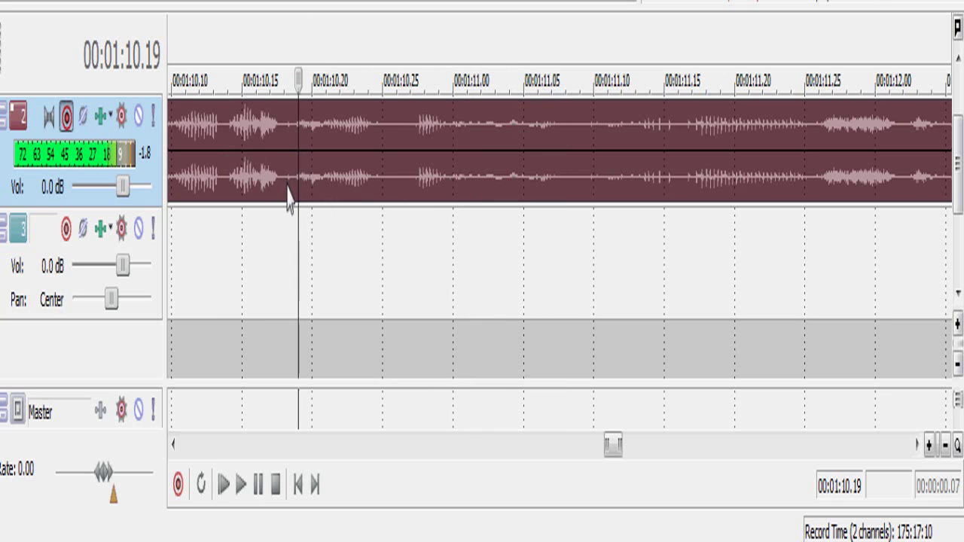
pyautogui.press('space')
pyautogui.press('space')
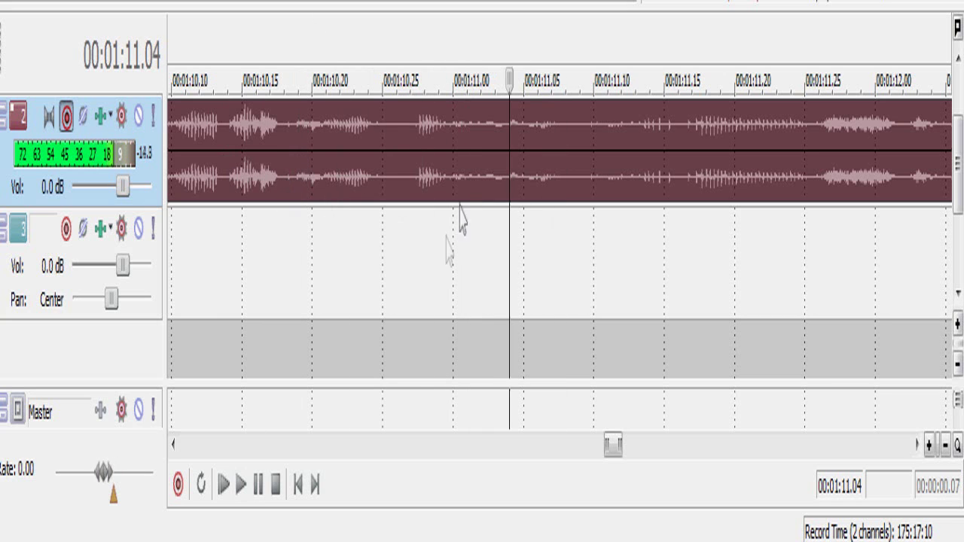
pyautogui.scroll(-3, 422, 242)
# Step: Align the track-3 event with the 01:11.04 cut and select the track 2 audio
pyautogui.moveTo(311, 262); pyautogui.dragTo(565, 249)
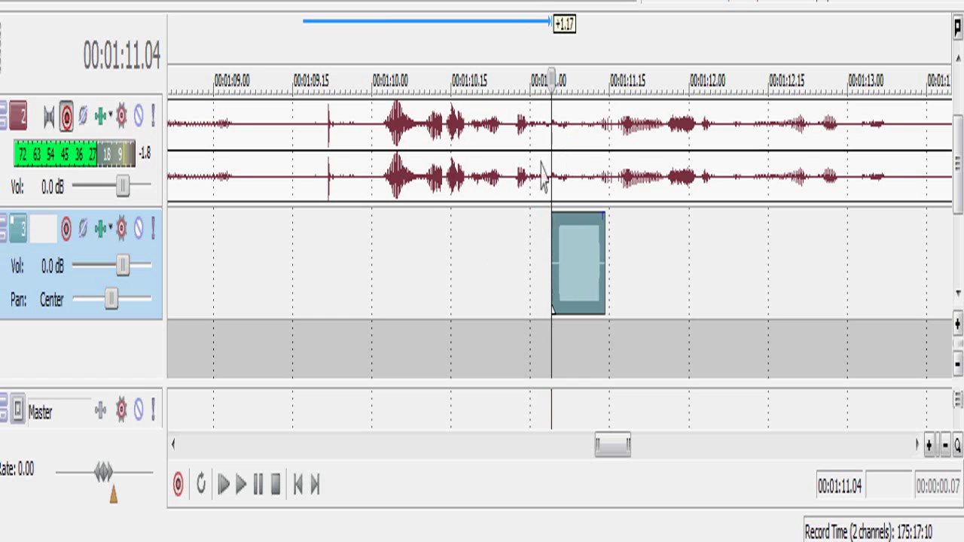
pyautogui.scroll(-6, 667, 260)
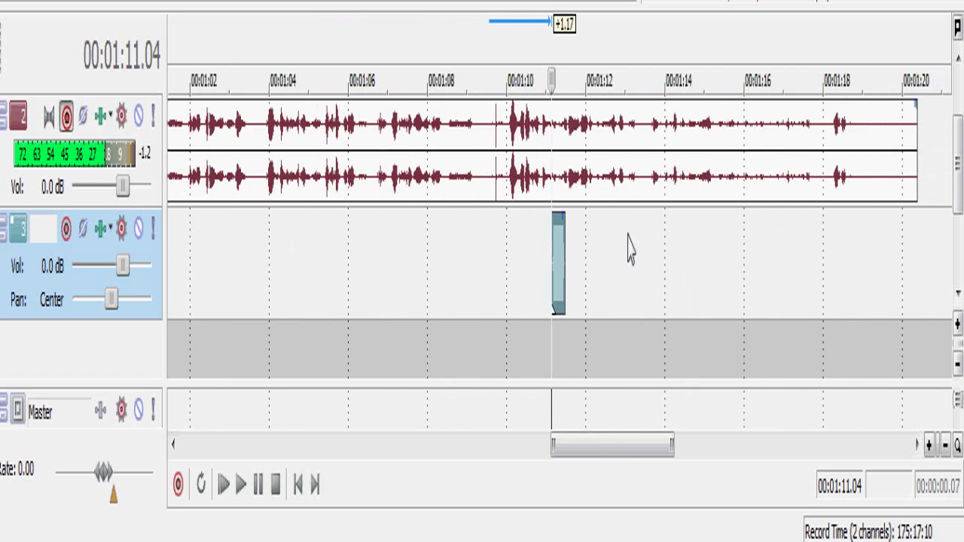
pyautogui.scroll(4, 561, 165)
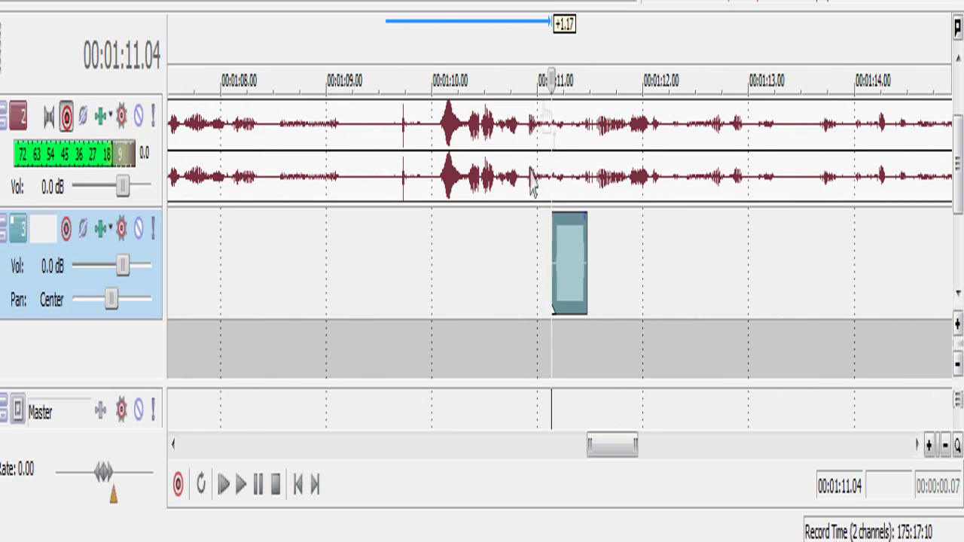
pyautogui.click(552, 131)
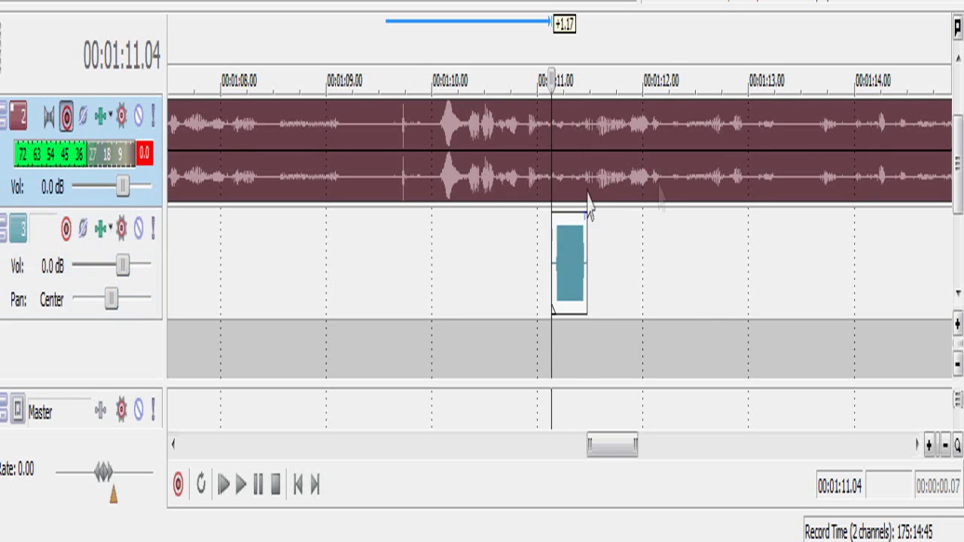
# Step: Split the take at 01:11, shift the track-3 event earlier, and cue the cursor at 01:12.05
pyautogui.press('s')
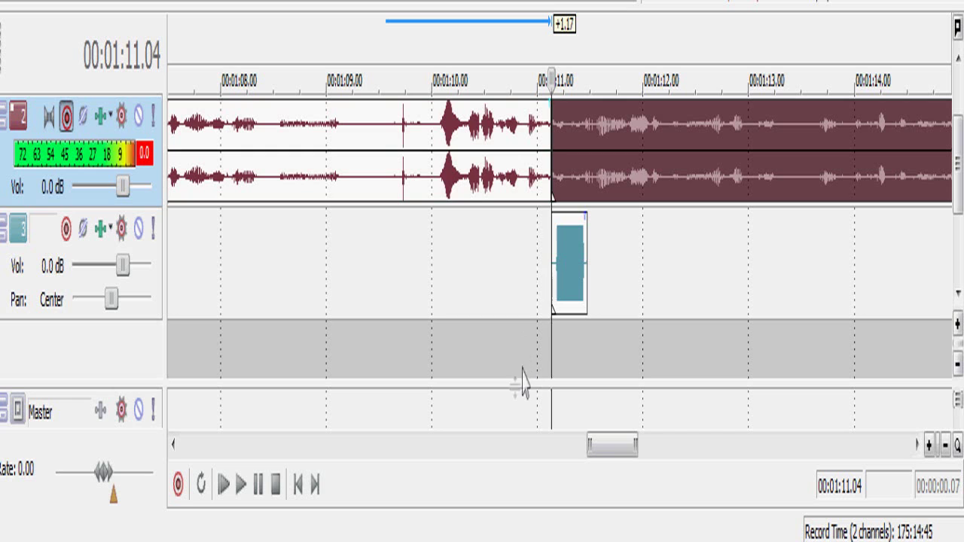
pyautogui.moveTo(581, 273); pyautogui.dragTo(377, 276)
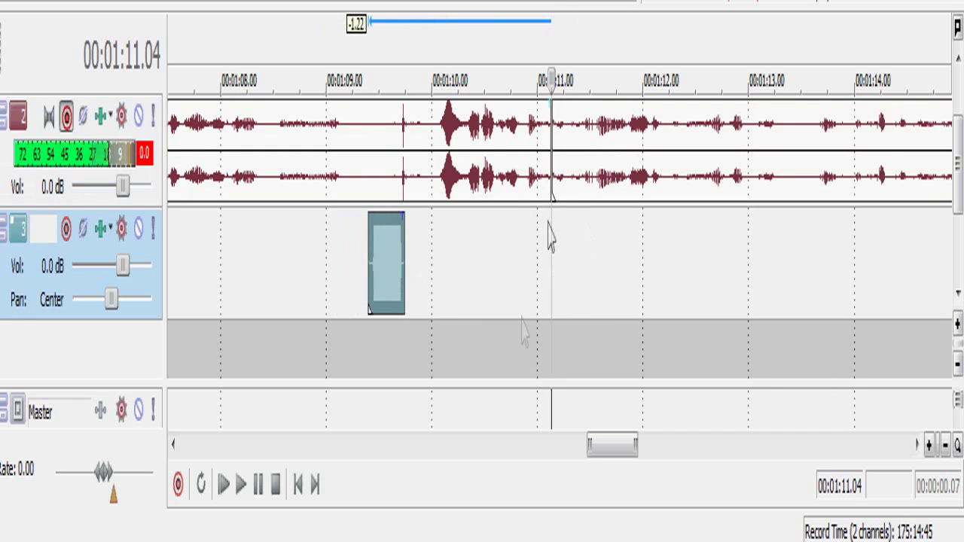
pyautogui.press('space')
pyautogui.press('k')
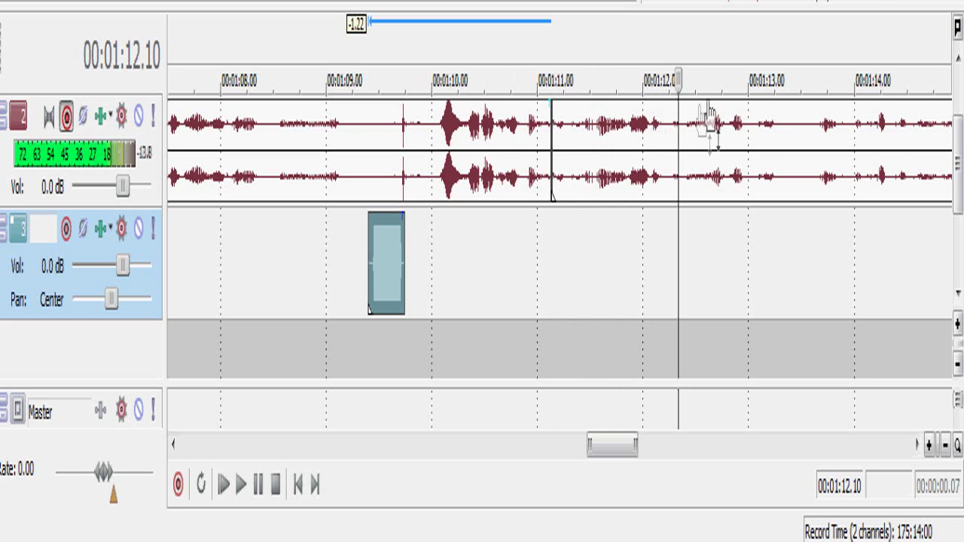
pyautogui.moveTo(678, 111); pyautogui.dragTo(625, 76)
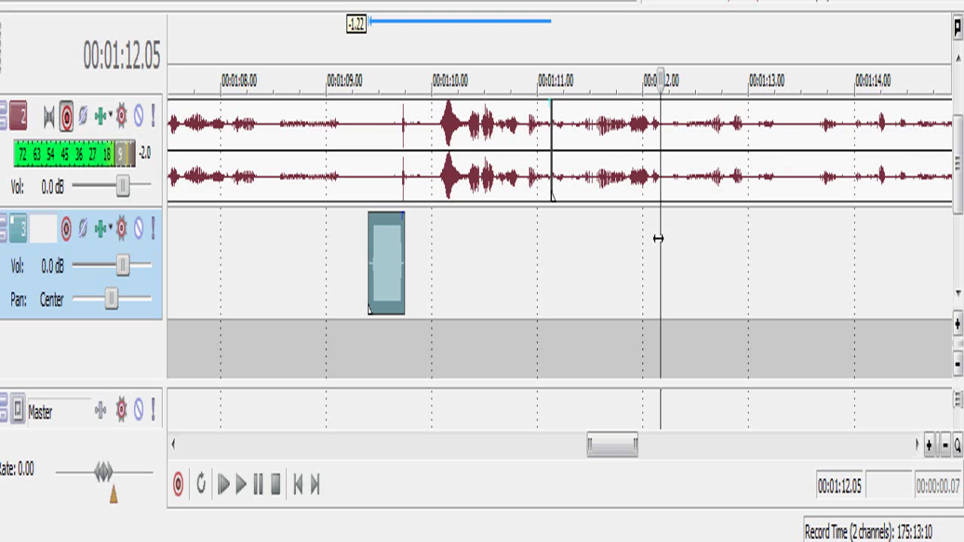
# Step: Split the track 2 audio again at 01:12.06
pyautogui.click(657, 126)
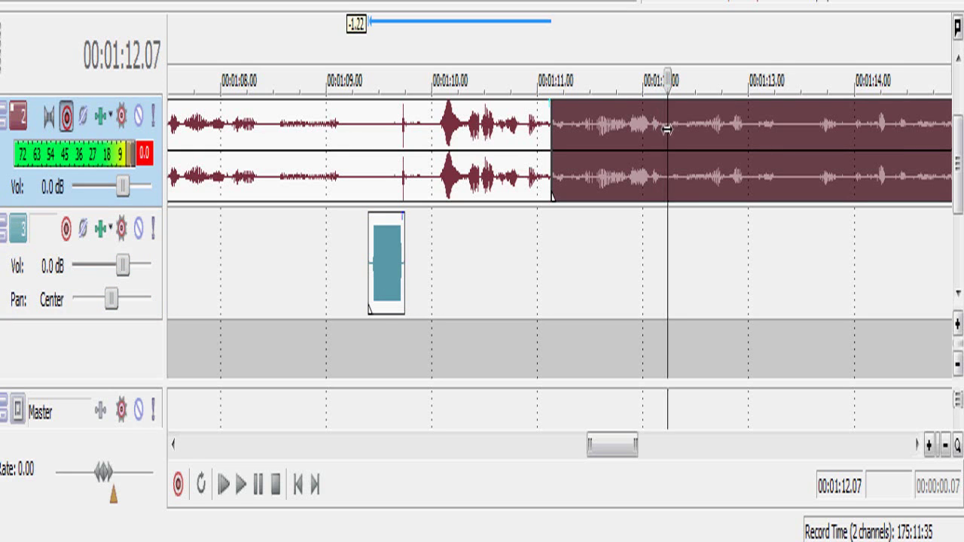
pyautogui.moveTo(667, 129); pyautogui.dragTo(662, 130)
pyautogui.press('s')
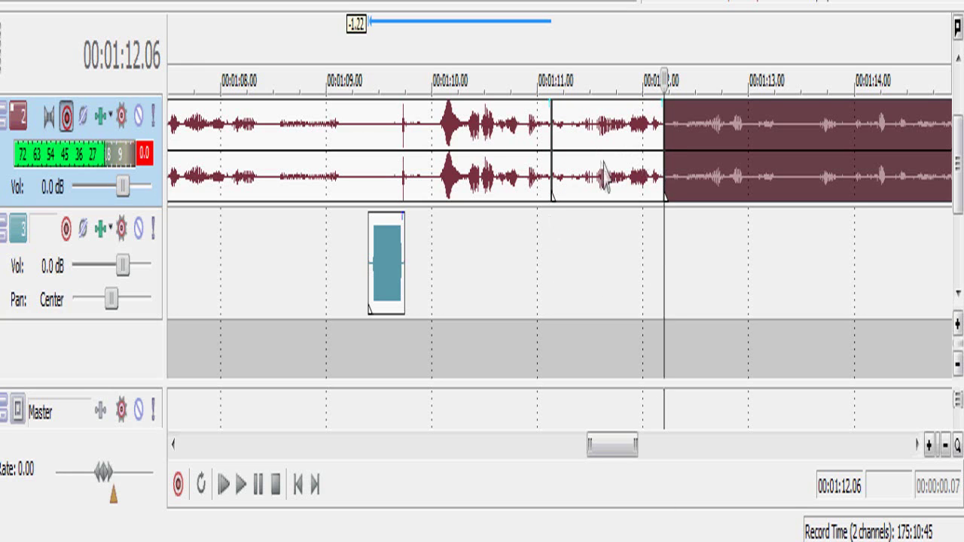
# Step: Preview the short piece between the splits and delete the 1:11–1:12 section
pyautogui.click(548, 154)
pyautogui.press('space')
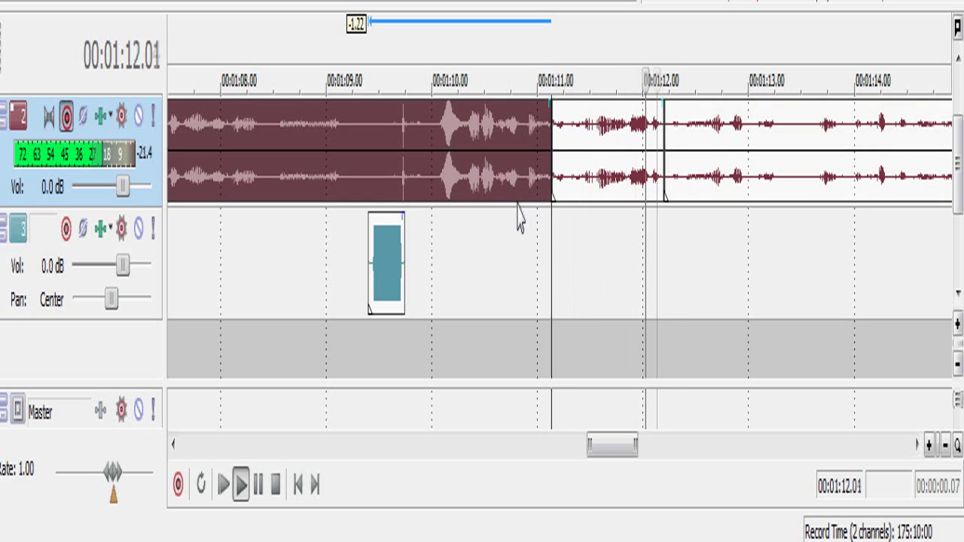
pyautogui.click(566, 151)
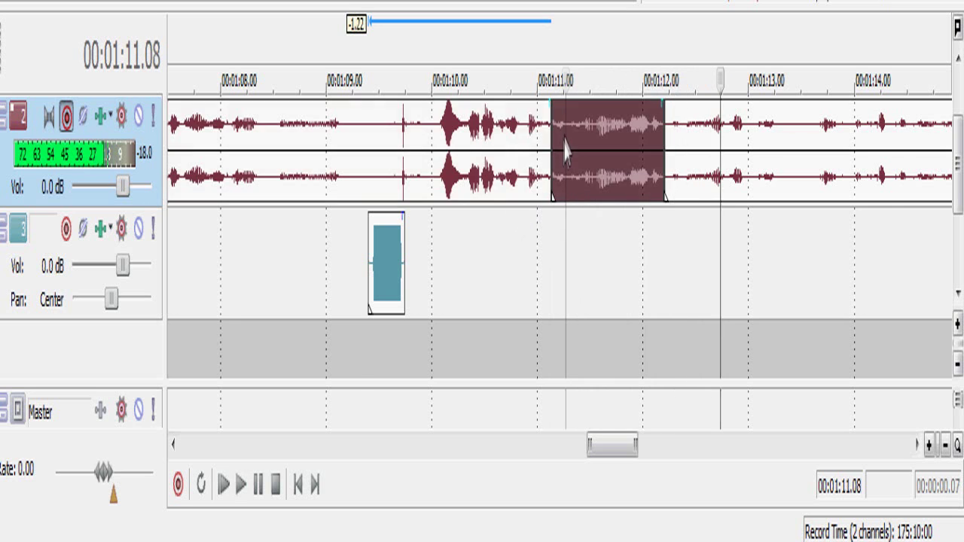
pyautogui.scroll(3, 567, 151)
pyautogui.moveTo(610, 446); pyautogui.dragTo(616, 445)
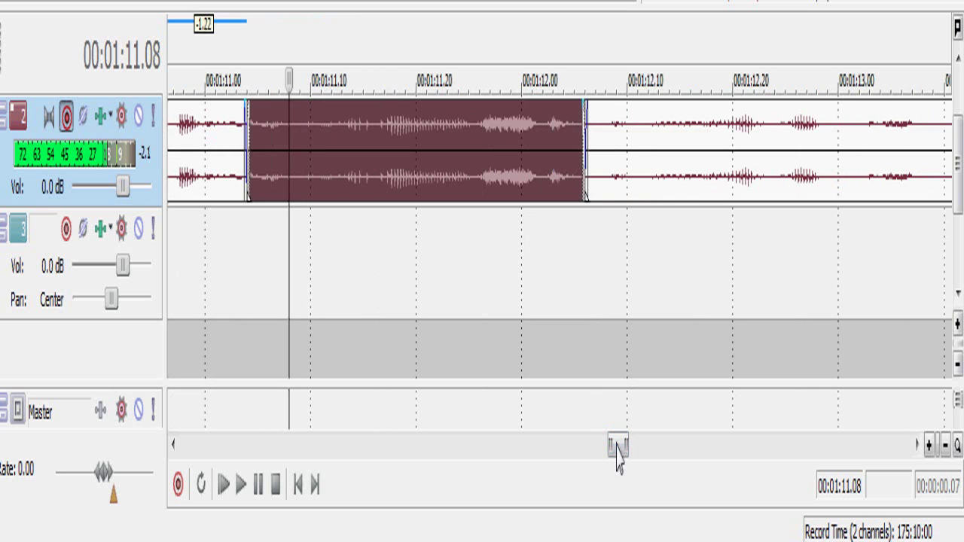
pyautogui.press('Return')
pyautogui.press('Return')
pyautogui.press('Return')
pyautogui.press('Return')
pyautogui.scroll(-3, 525, 297)
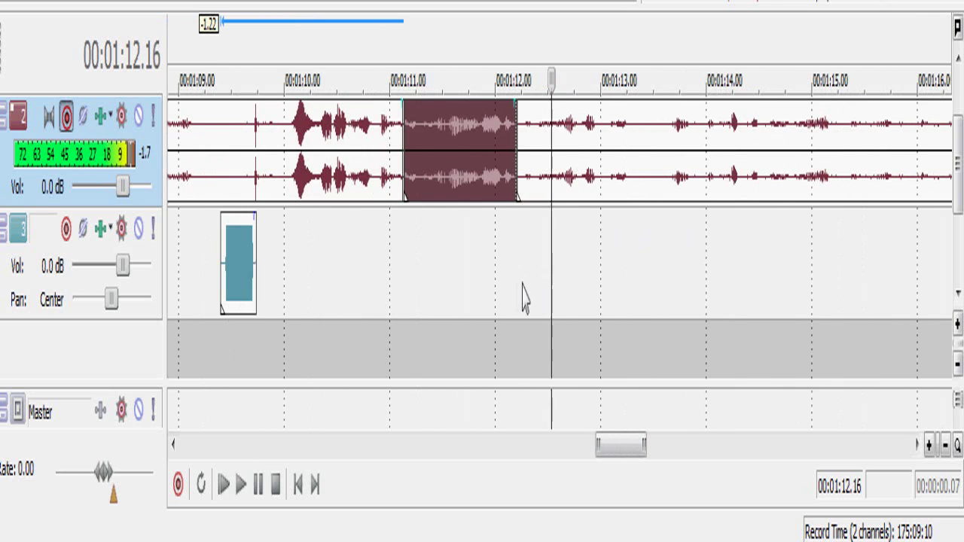
pyautogui.click(452, 160)
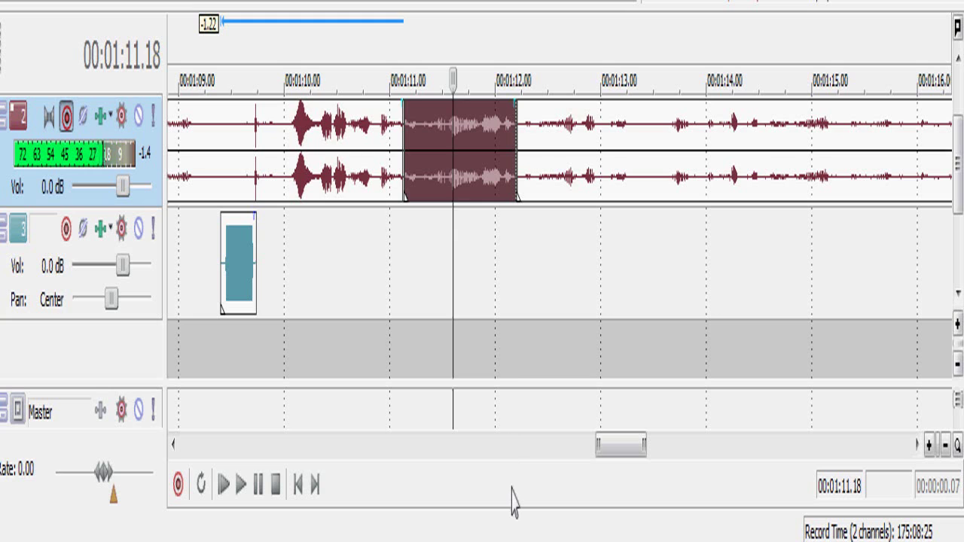
pyautogui.press('Delete')
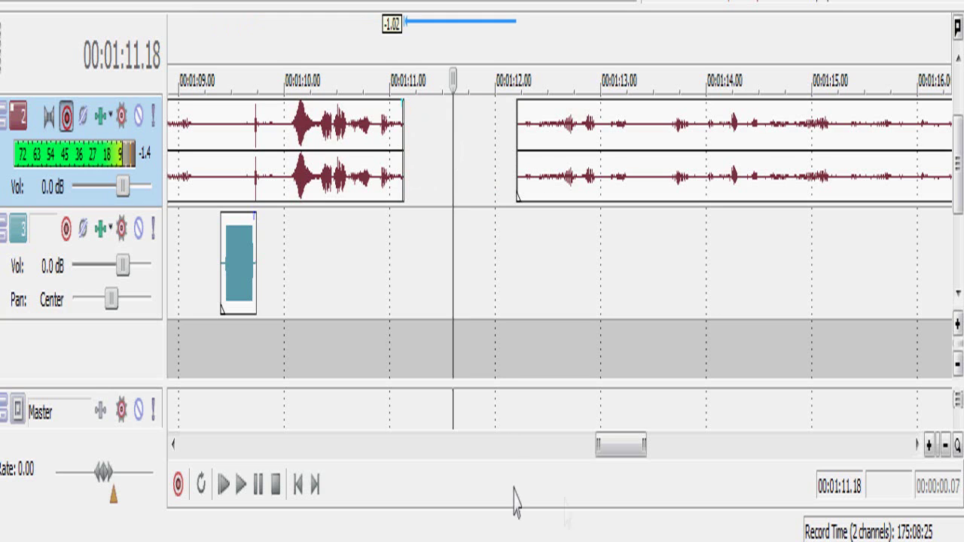
# Step: Move the blue track-3 event to 1:11 and paste a copy just after it
pyautogui.moveTo(241, 285); pyautogui.dragTo(427, 275)
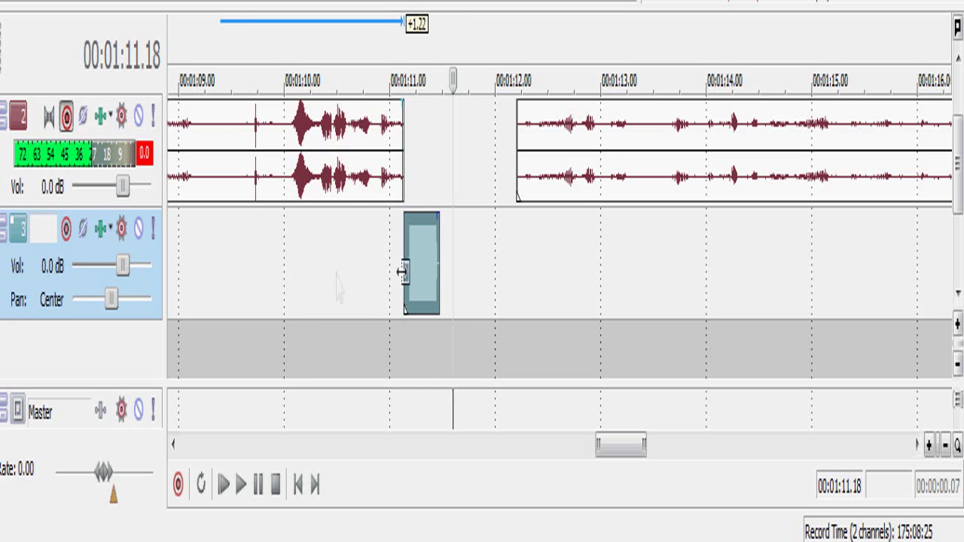
pyautogui.rightClick(422, 259)
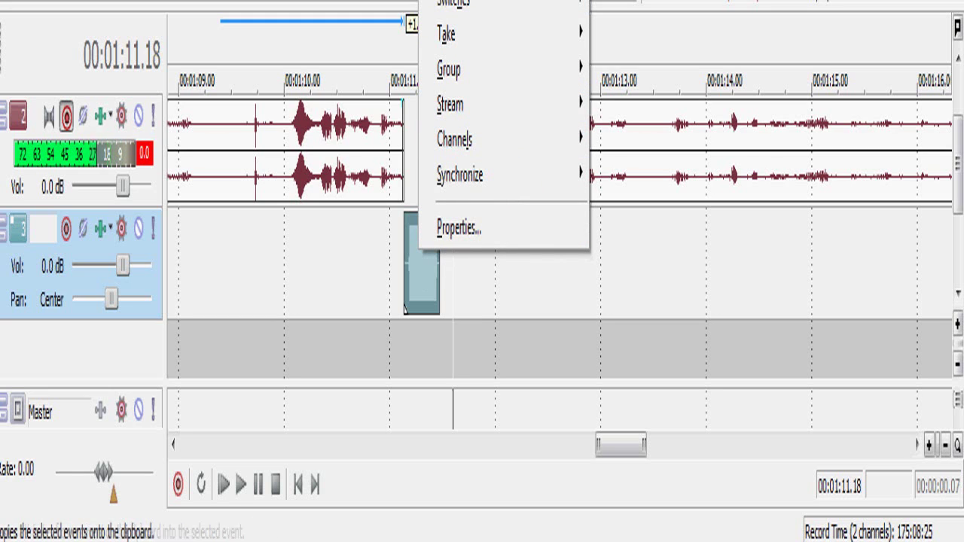
pyautogui.press('Return')
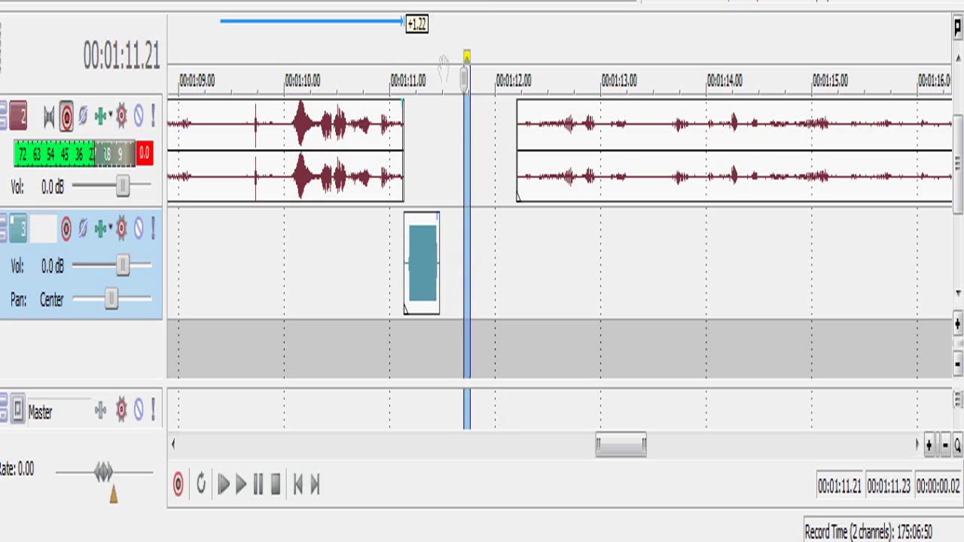
pyautogui.rightClick(447, 265)
pyautogui.click(482, 2)
pyautogui.moveTo(475, 255); pyautogui.dragTo(452, 253)
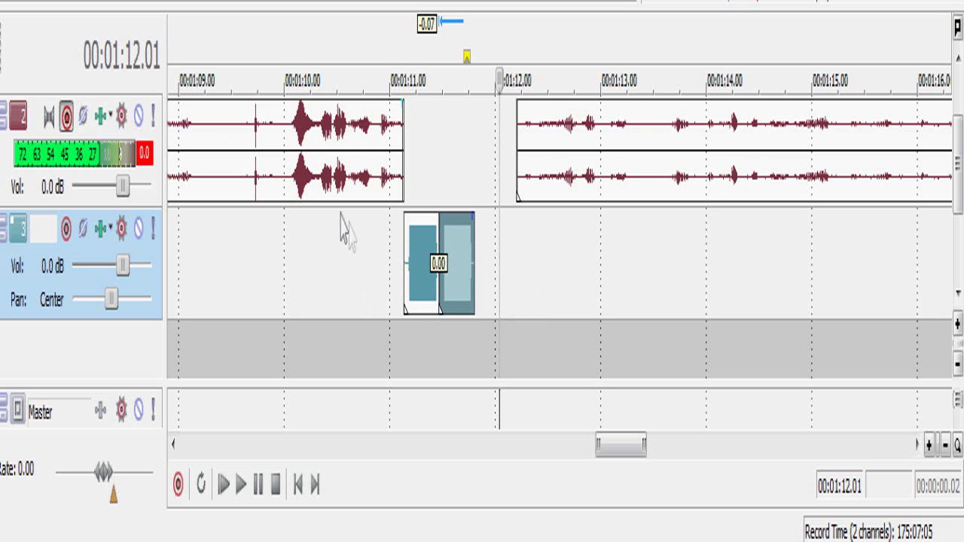
# Step: Preview the gap and fine-tune the second blue event's position around 1:11
pyautogui.click(380, 275)
pyautogui.press('space')
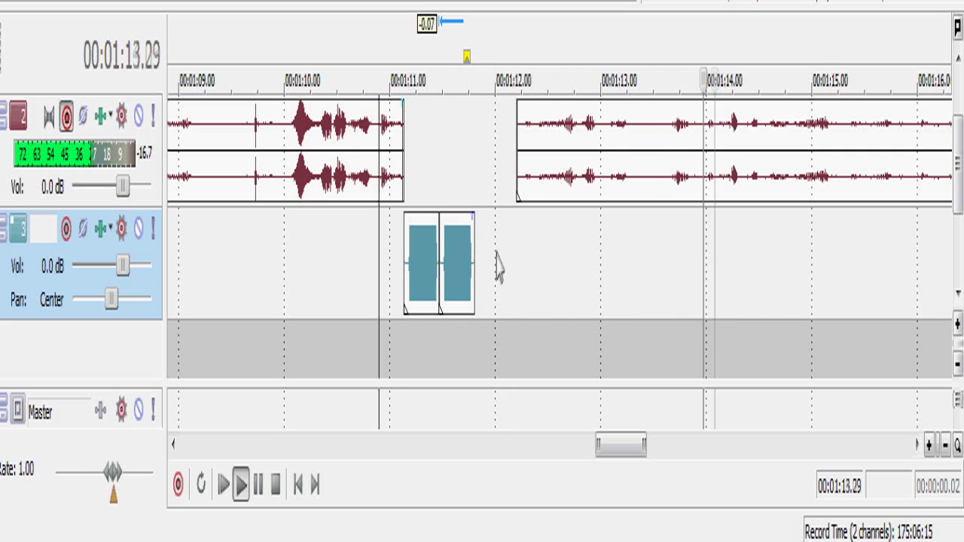
pyautogui.click(452, 269)
pyautogui.press('KP_6')
pyautogui.press('KP_6')
pyautogui.press('KP_6')
pyautogui.press('KP_6')
pyautogui.press('KP_6')
pyautogui.press('KP_6')
pyautogui.press('KP_6')
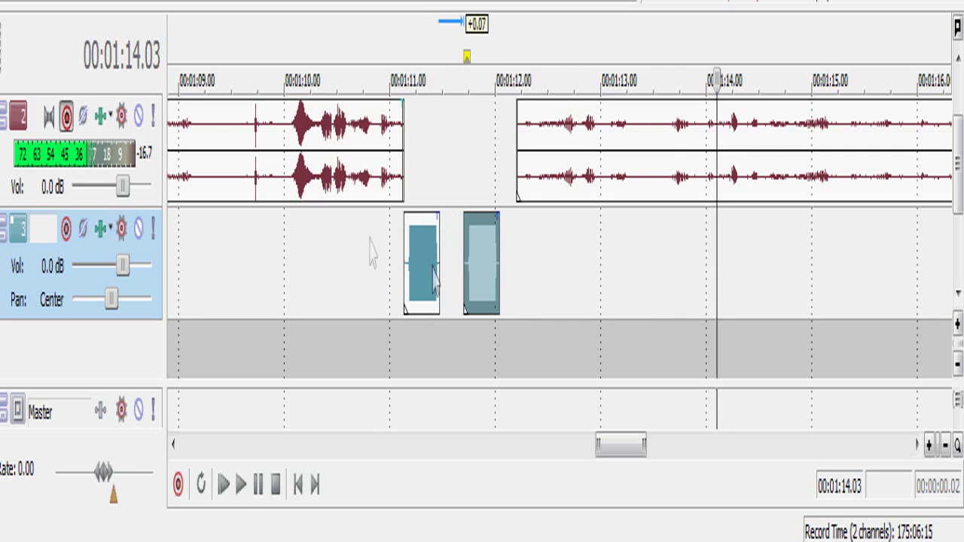
pyautogui.click(367, 248)
pyautogui.press('space')
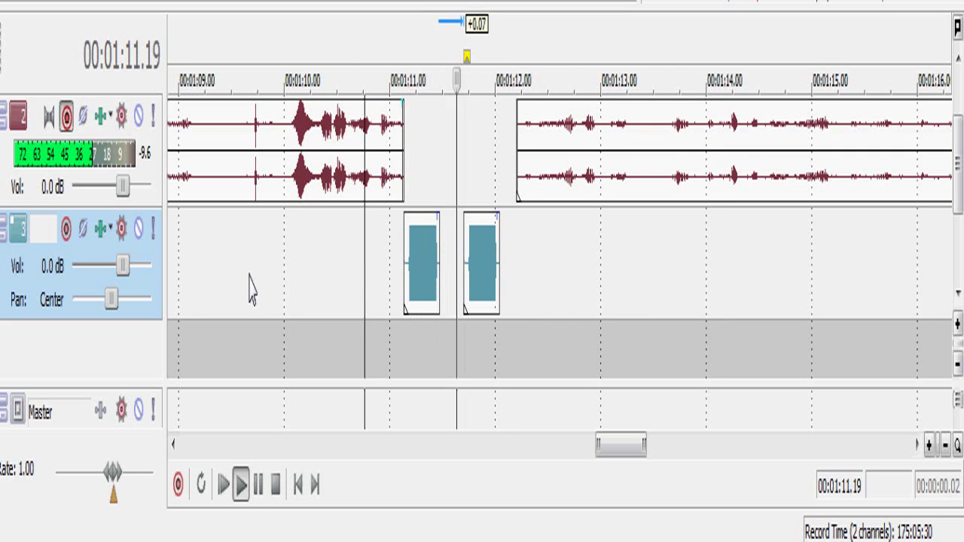
pyautogui.press('Return')
pyautogui.moveTo(468, 294); pyautogui.dragTo(460, 276)
pyautogui.click(337, 267)
pyautogui.click(390, 286)
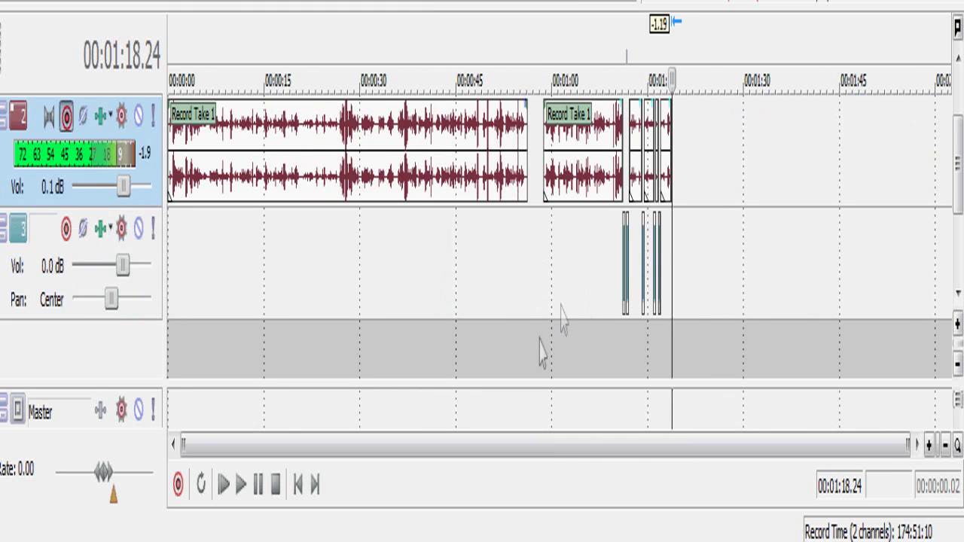
pyautogui.scroll(2, 543, 358)
pyautogui.click(542, 275)
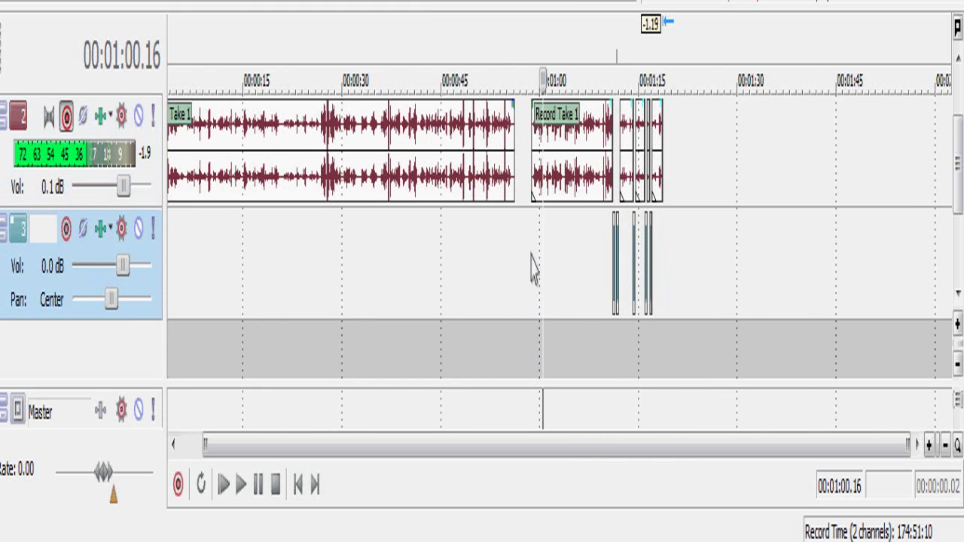
pyautogui.click(532, 273)
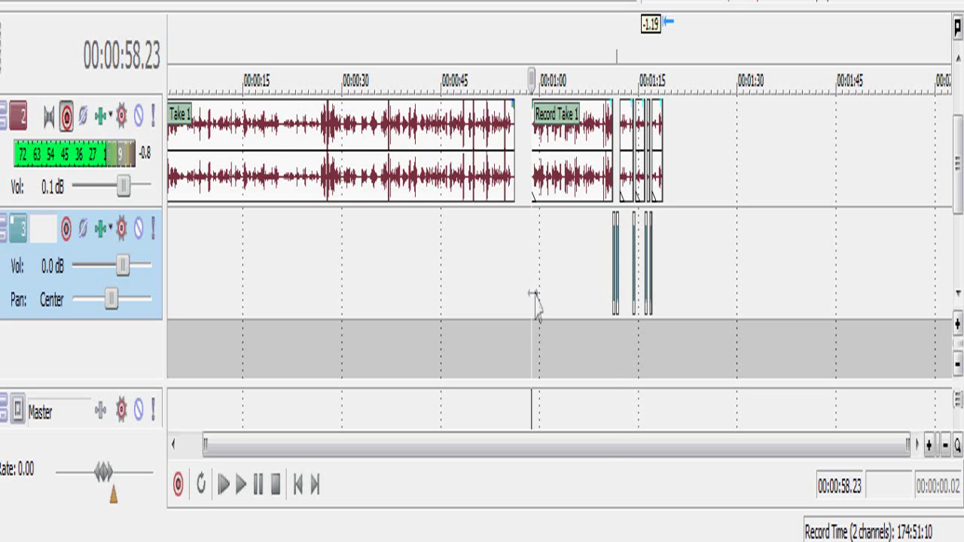
pyautogui.scroll(3, 607, 382)
# Step: Scroll the Vegas timeline right, then switch to the Movie Maker project with its 00:09.67 clip
pyautogui.moveTo(603, 444); pyautogui.dragTo(635, 437)
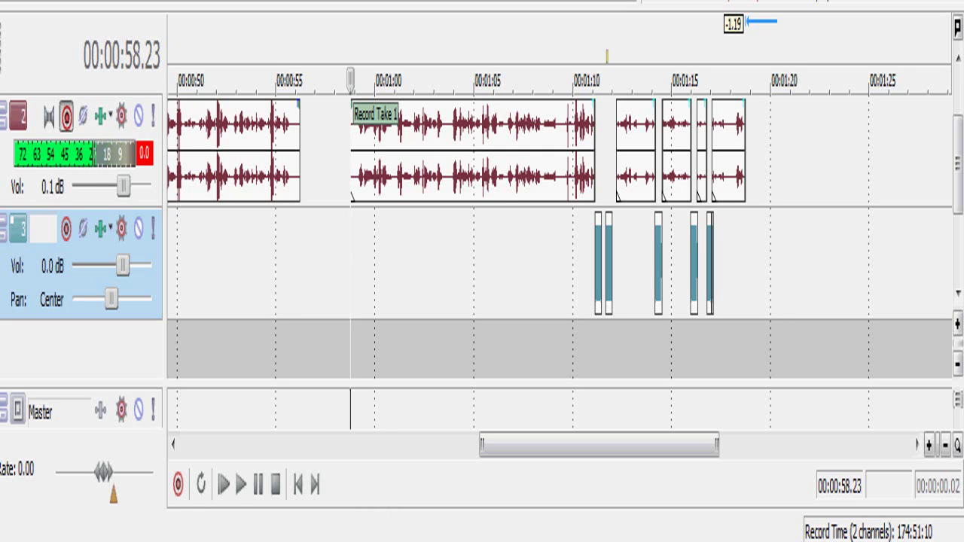
pyautogui.click(339, 541)
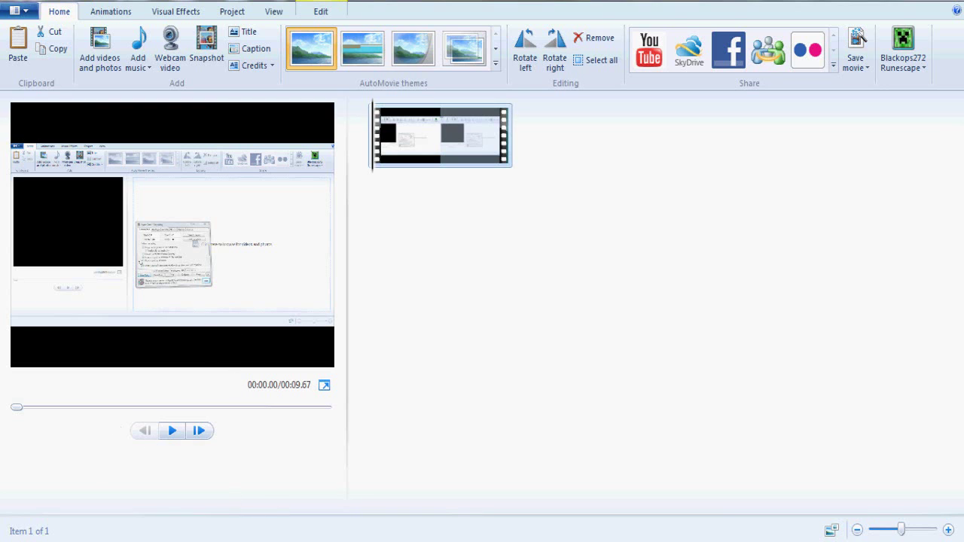
# Step: Preview the clip from its beginning and pause at 00:02.76
pyautogui.click(172, 432)
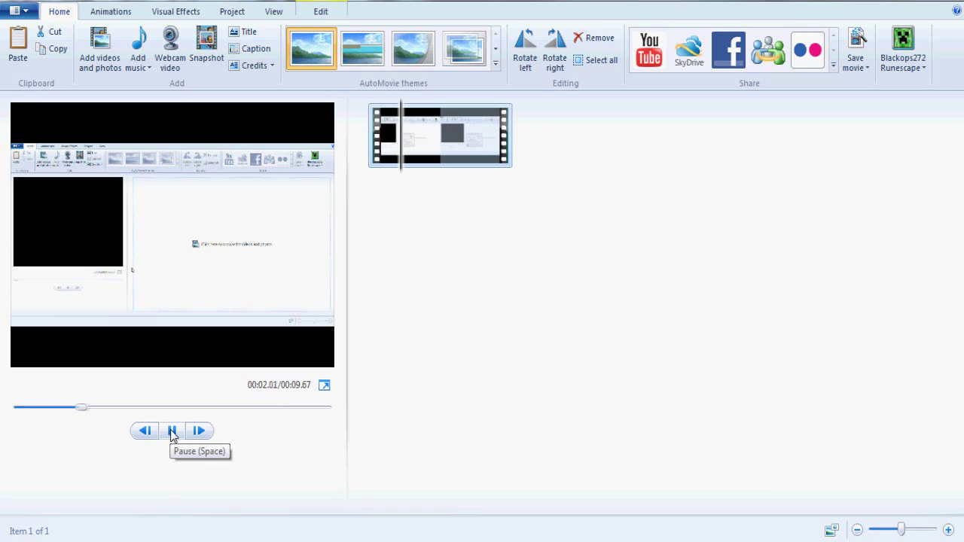
pyautogui.click(171, 433)
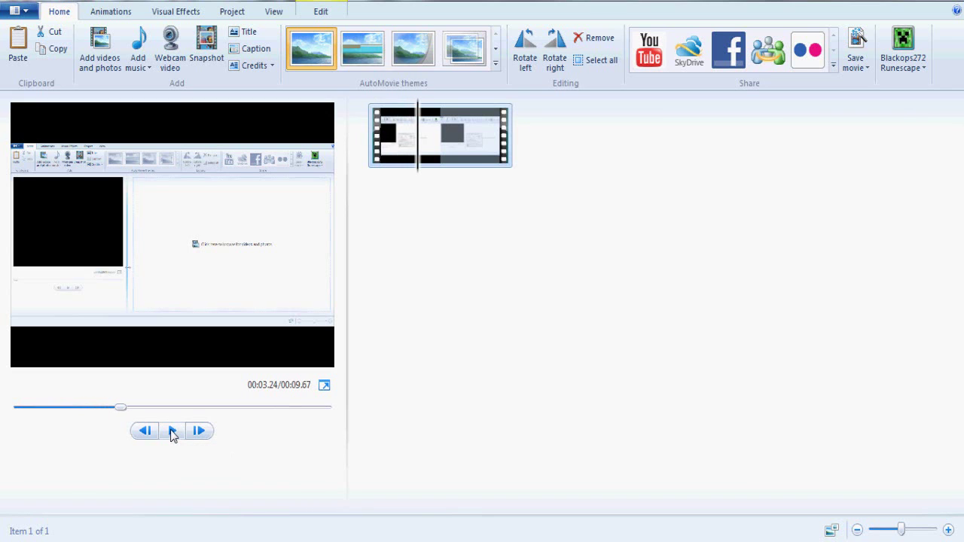
pyautogui.click(394, 183)
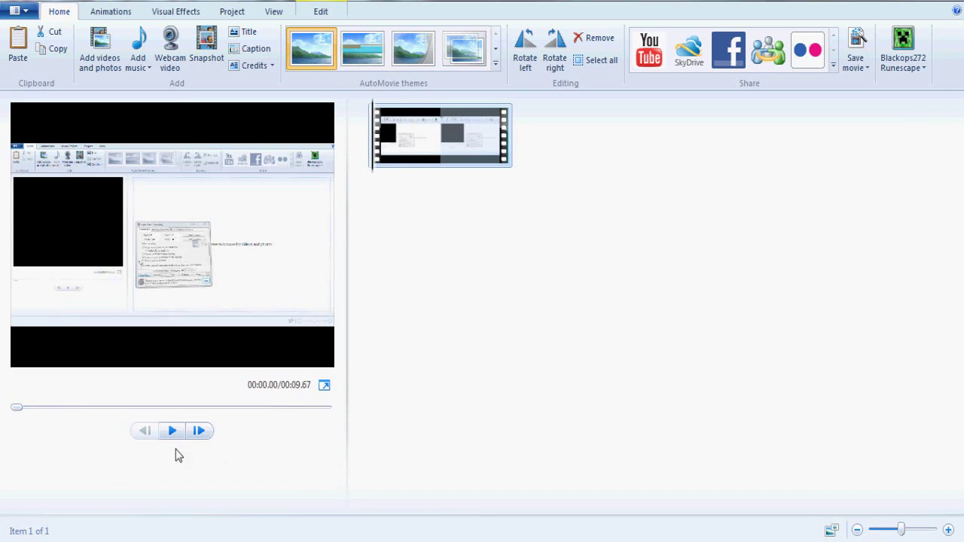
pyautogui.click(172, 432)
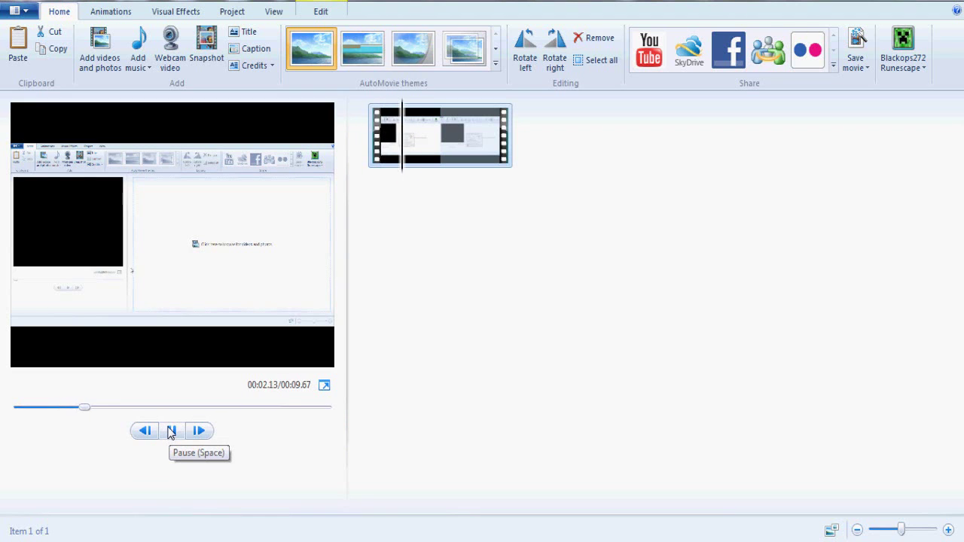
pyautogui.click(172, 432)
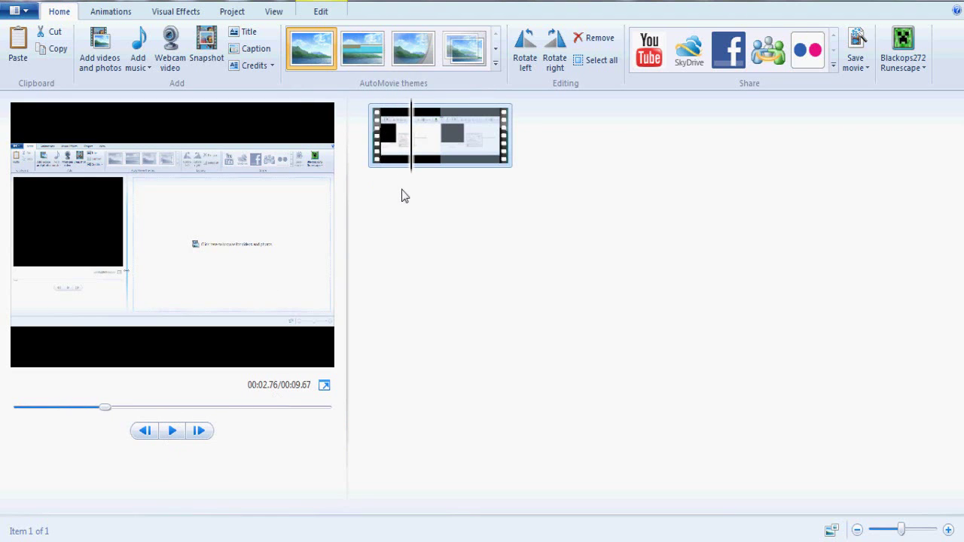
# Step: Split the clip at 00:02.76 and again at 00:04.02
pyautogui.rightClick(413, 128)
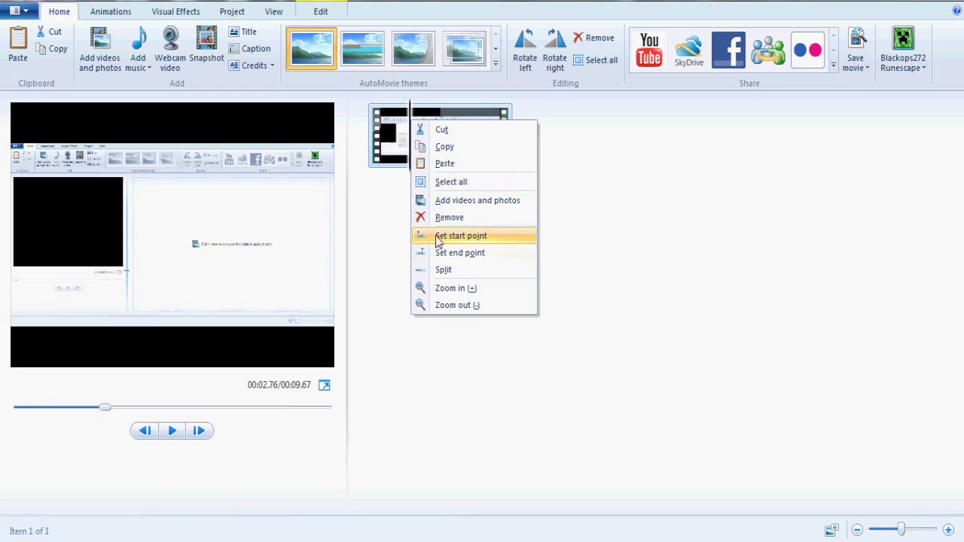
pyautogui.click(442, 270)
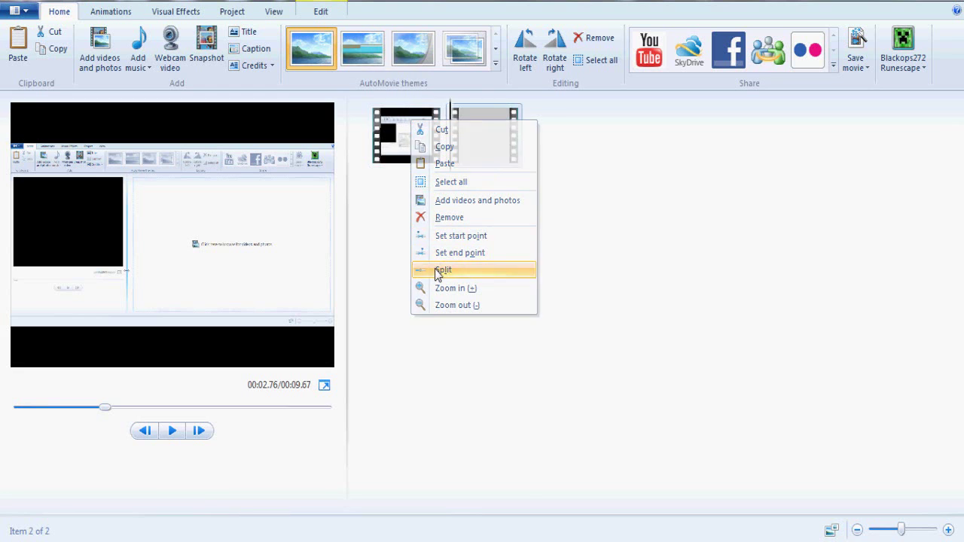
pyautogui.click(172, 435)
pyautogui.click(169, 435)
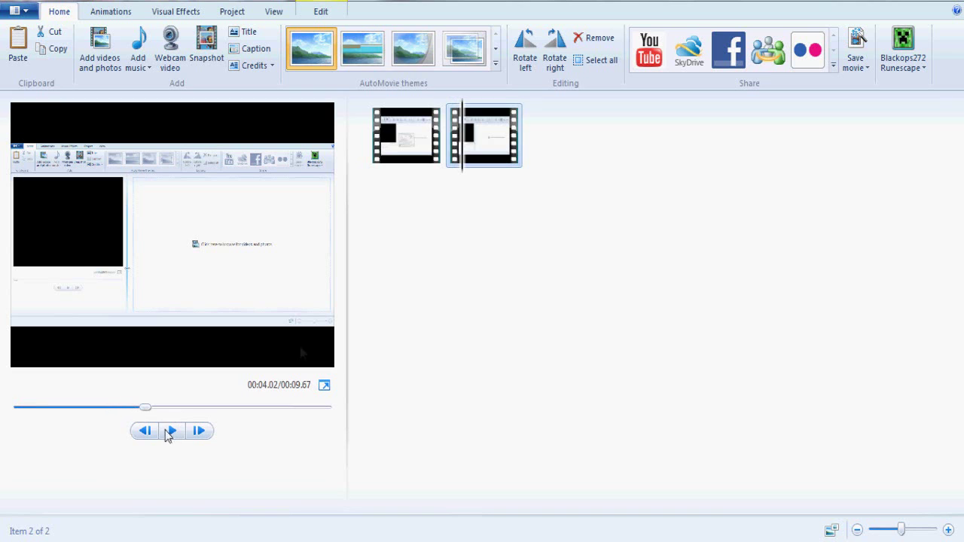
pyautogui.rightClick(464, 143)
pyautogui.click(527, 284)
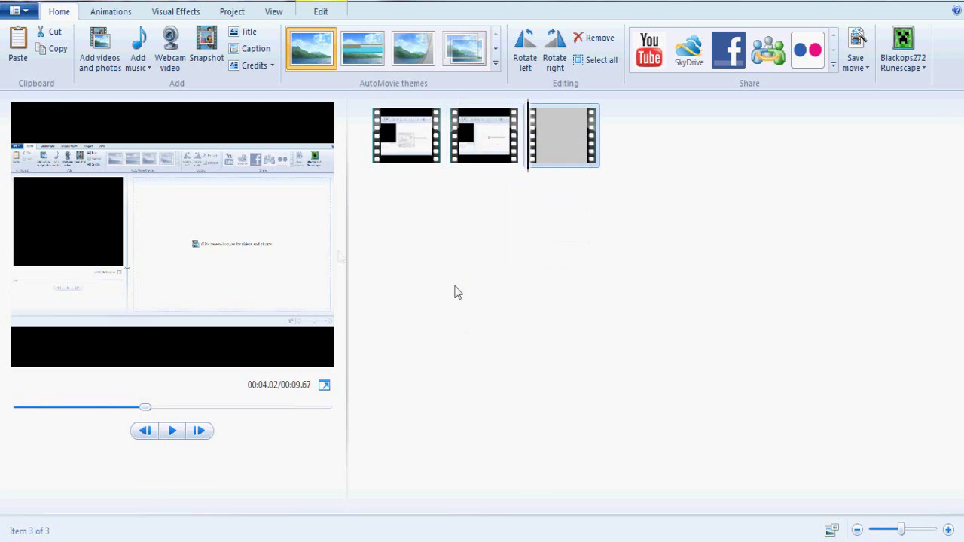
# Step: Replay the third clip from its start and pause the preview at 00:08.20
pyautogui.click(173, 433)
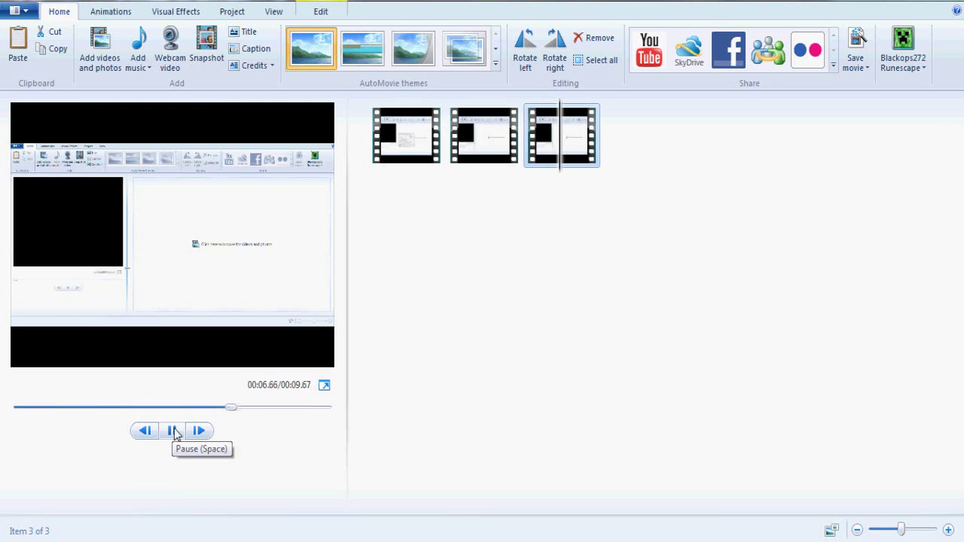
pyautogui.click(172, 431)
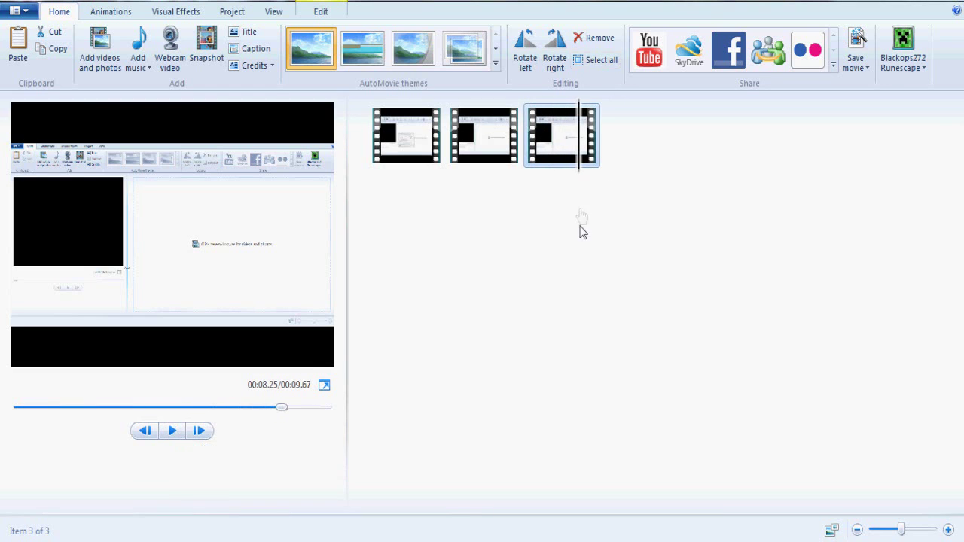
pyautogui.rightClick(576, 125)
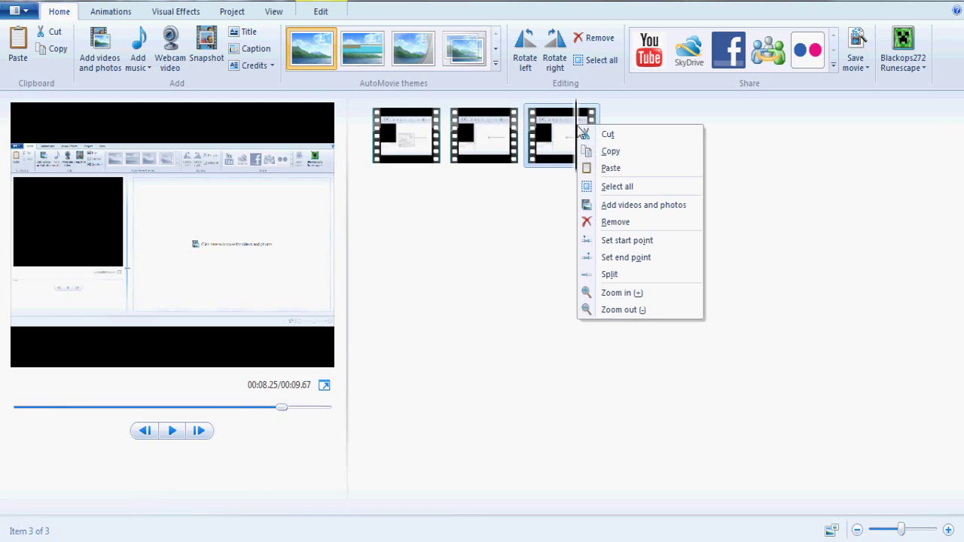
pyautogui.click(430, 231)
pyautogui.click(175, 434)
pyautogui.click(179, 435)
pyautogui.click(565, 144)
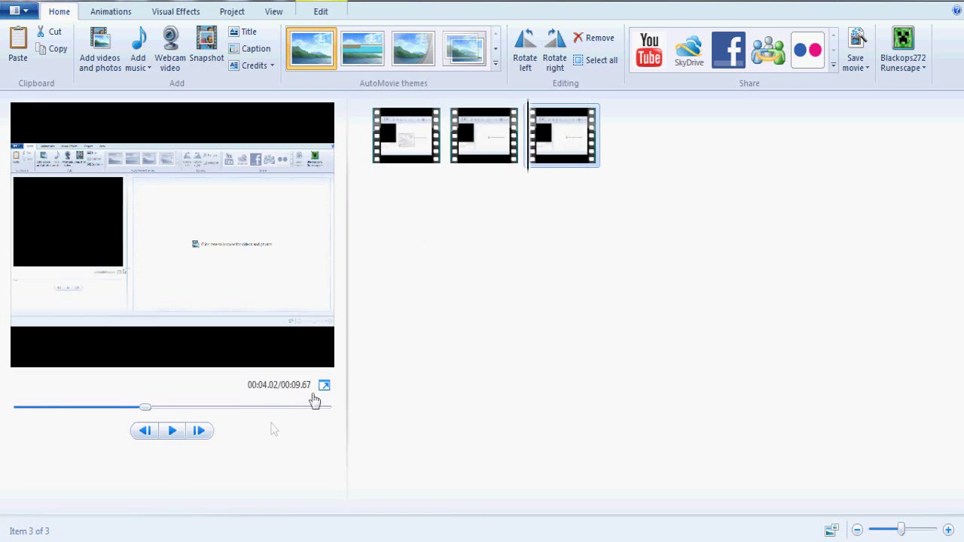
pyautogui.click(174, 431)
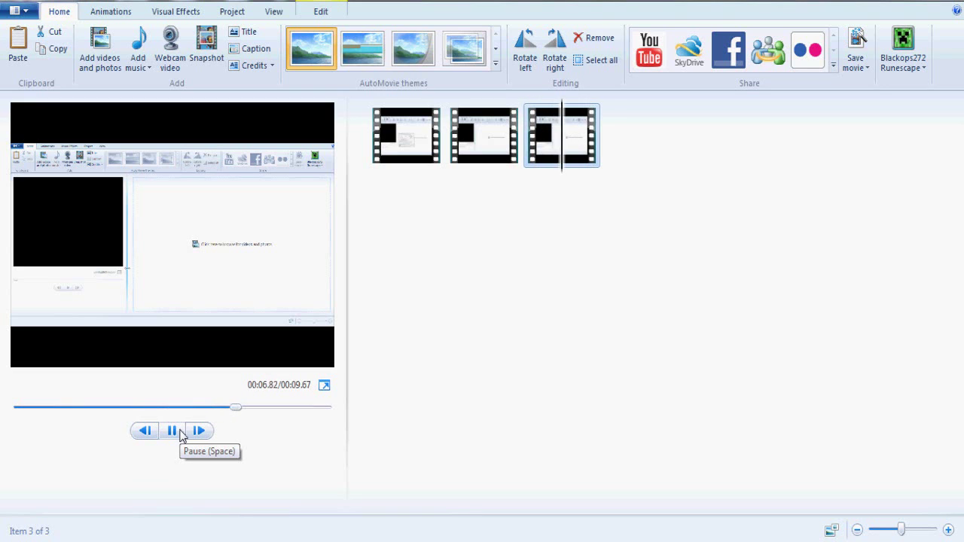
pyautogui.click(173, 432)
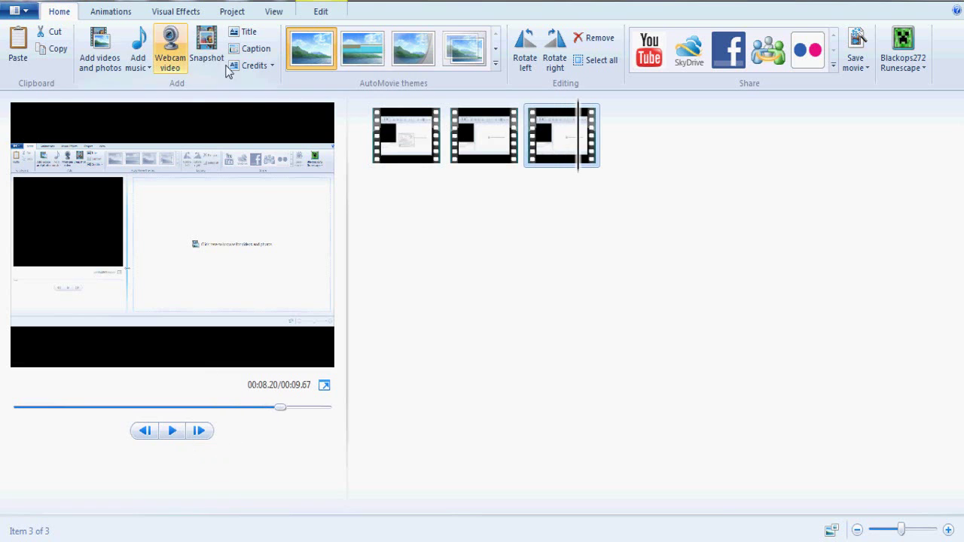
# Step: Use Split on the Edit tab at 00:08.20, then again at 00:09.19
pyautogui.click(182, 11)
pyautogui.click(268, 13)
pyautogui.click(322, 16)
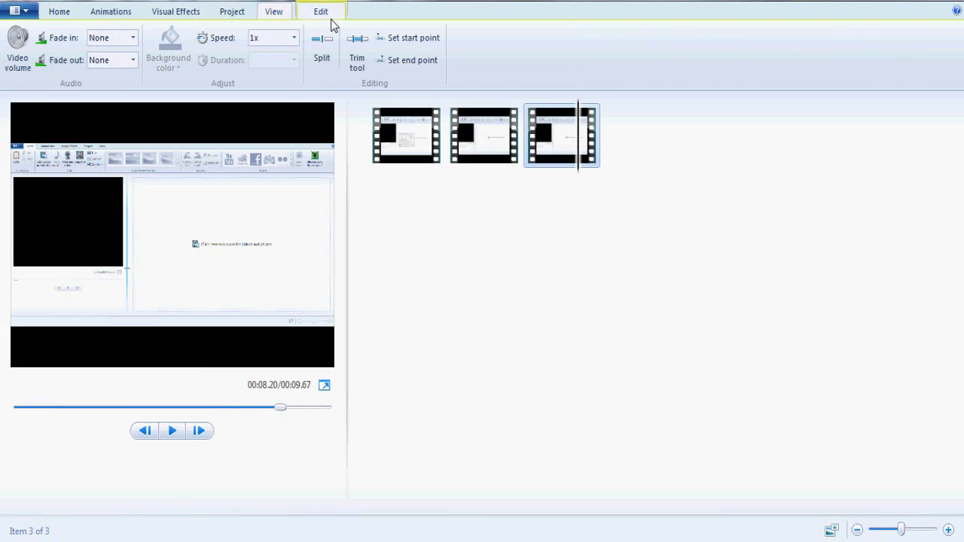
pyautogui.click(334, 45)
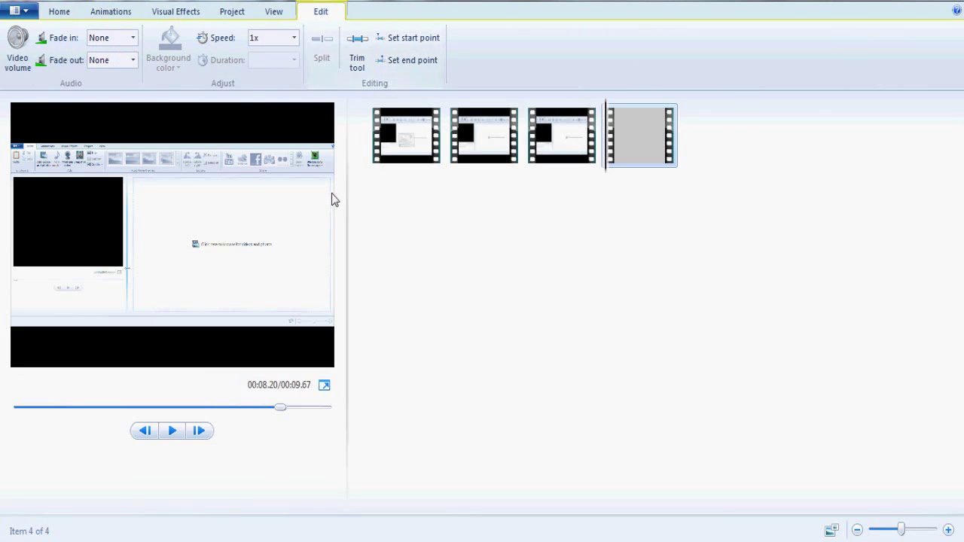
pyautogui.click(172, 431)
pyautogui.click(172, 431)
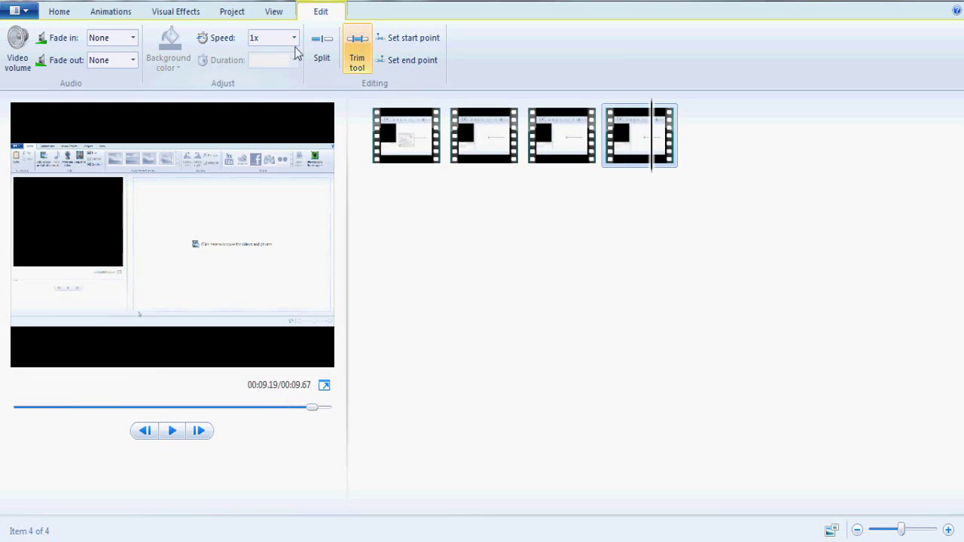
pyautogui.click(320, 46)
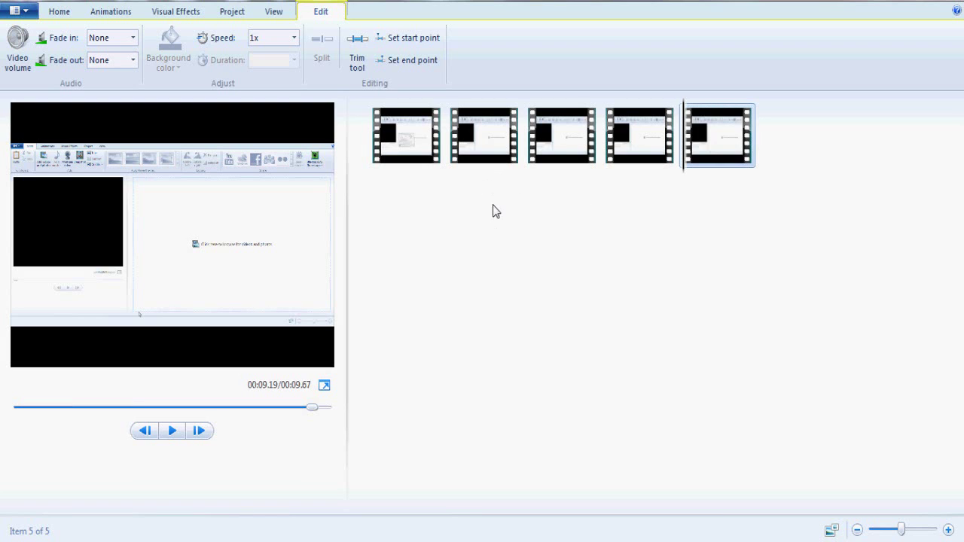
# Step: Select the second clip and preview it, pausing at 00:03.70
pyautogui.click(405, 131)
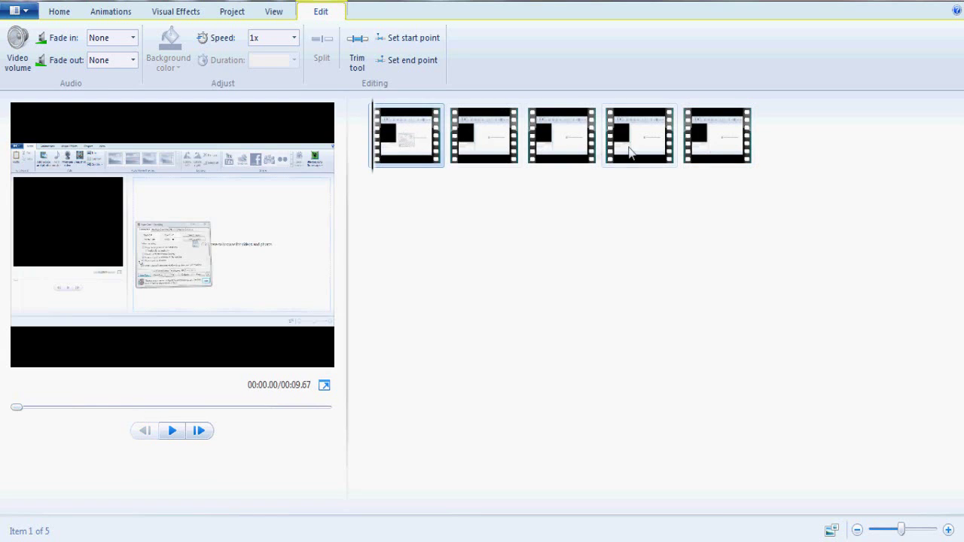
pyautogui.click(467, 147)
pyautogui.click(173, 430)
pyautogui.click(172, 430)
pyautogui.click(450, 154)
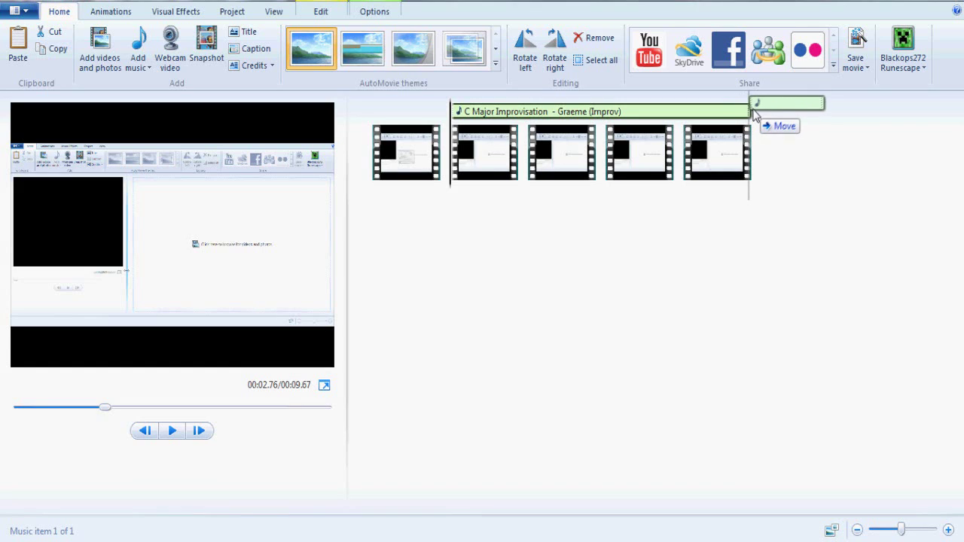
# Step: Move the guitar music track left and set new start and end points on it
pyautogui.moveTo(746, 112); pyautogui.dragTo(452, 111)
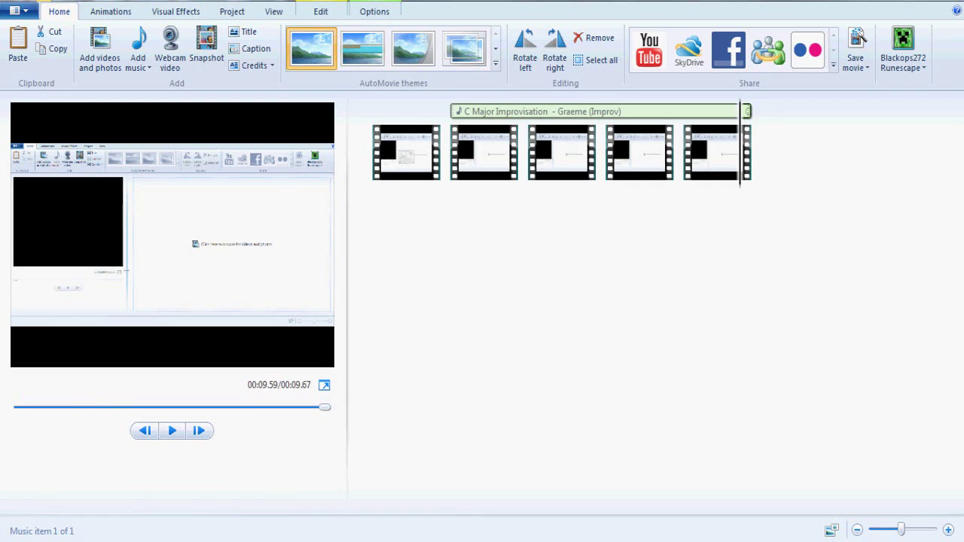
pyautogui.rightClick(471, 116)
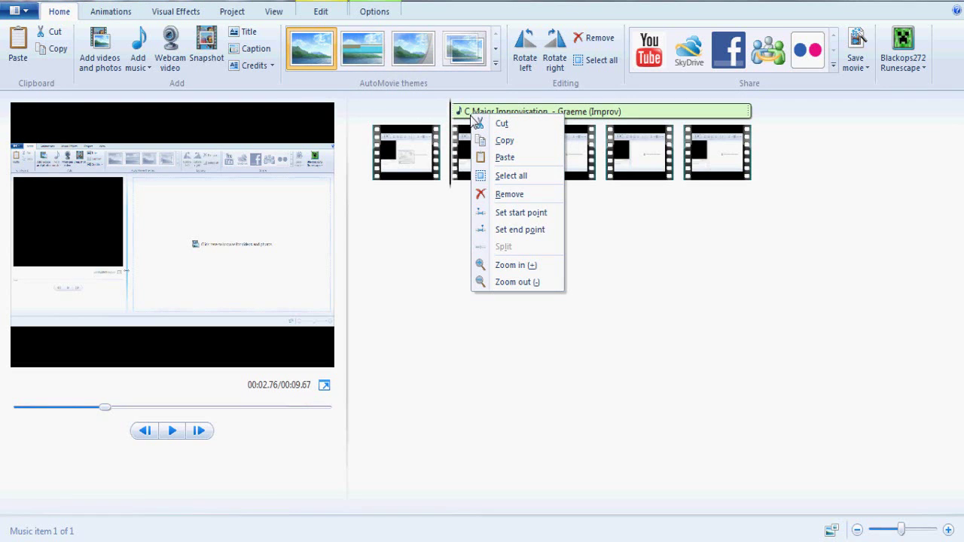
pyautogui.click(499, 214)
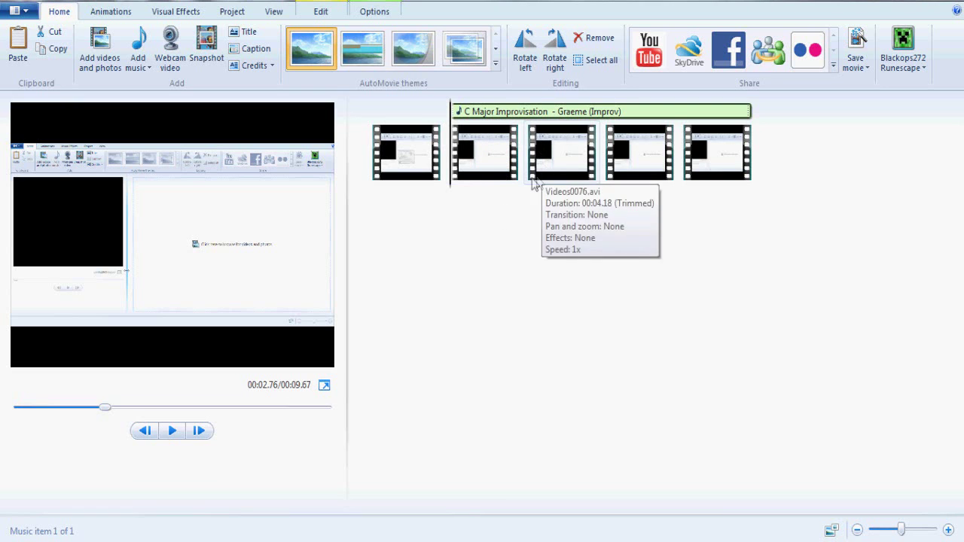
pyautogui.rightClick(615, 117)
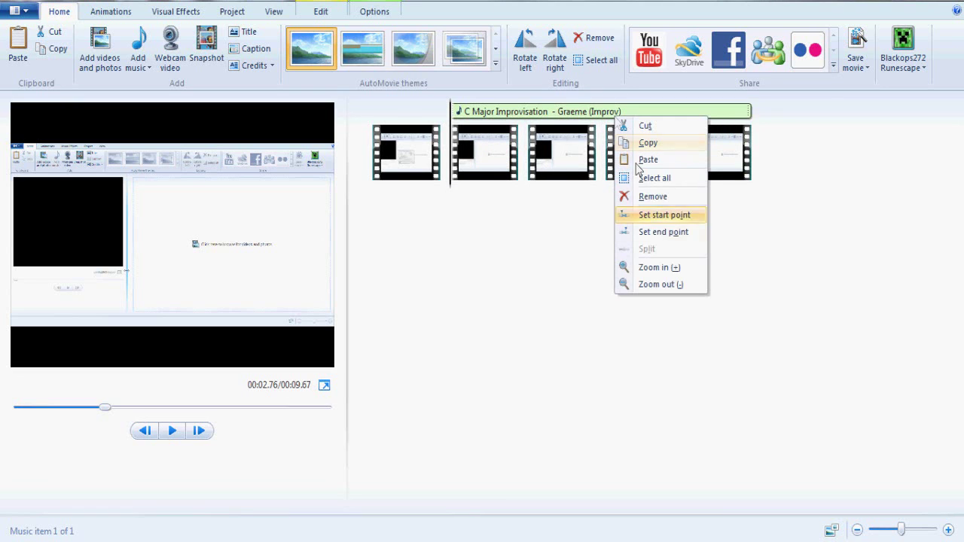
pyautogui.click(654, 235)
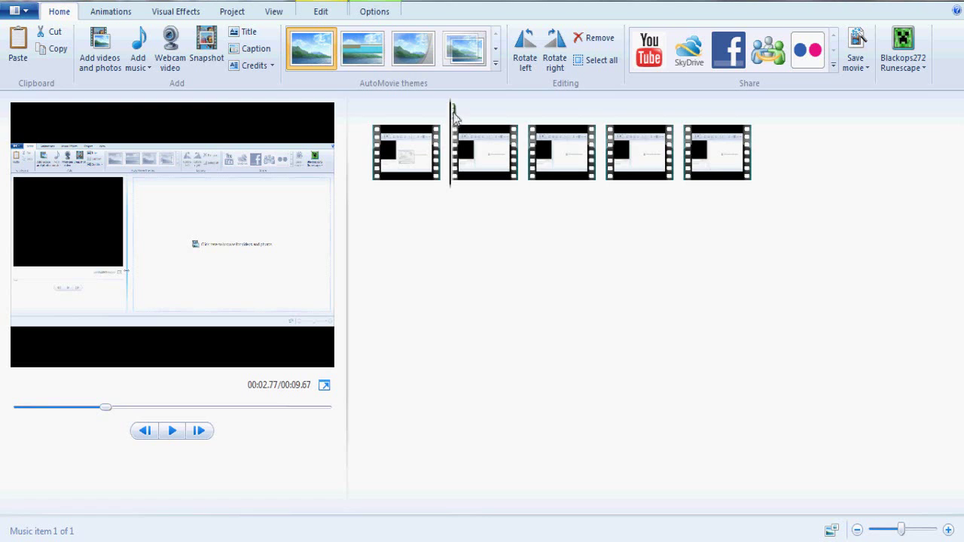
# Step: Set an end point at 00:02.81, then trim the second clip to start there and end at 00:04.01
pyautogui.moveTo(454, 115); pyautogui.dragTo(457, 115)
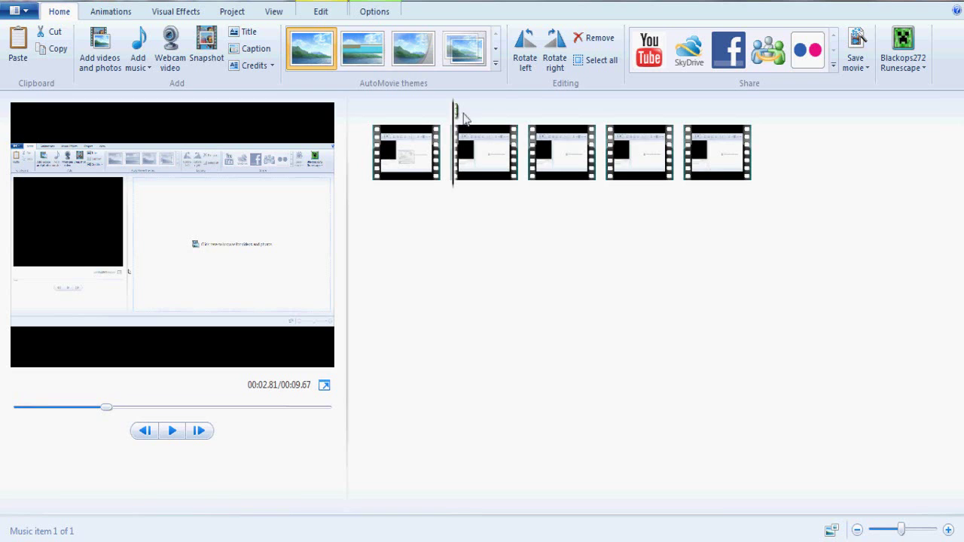
pyautogui.rightClick(456, 116)
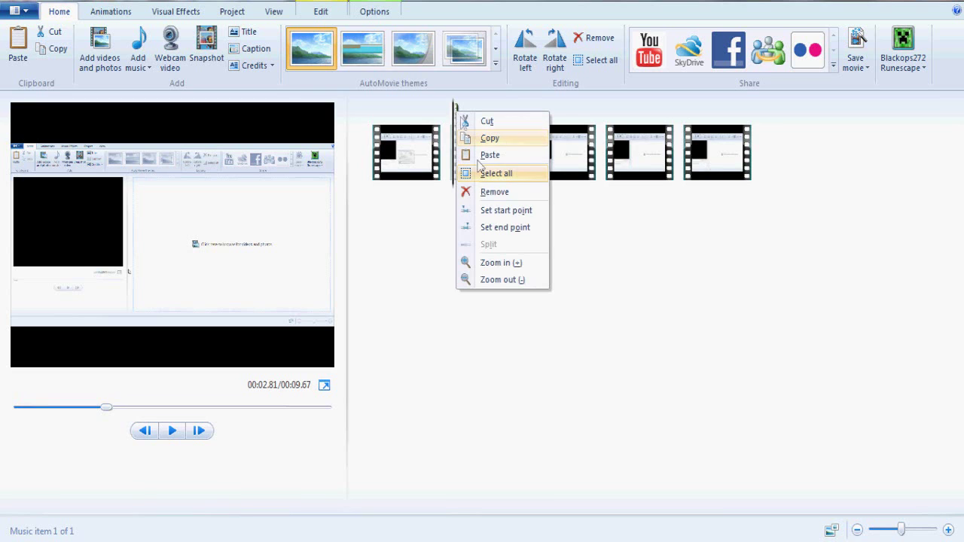
pyautogui.click(503, 228)
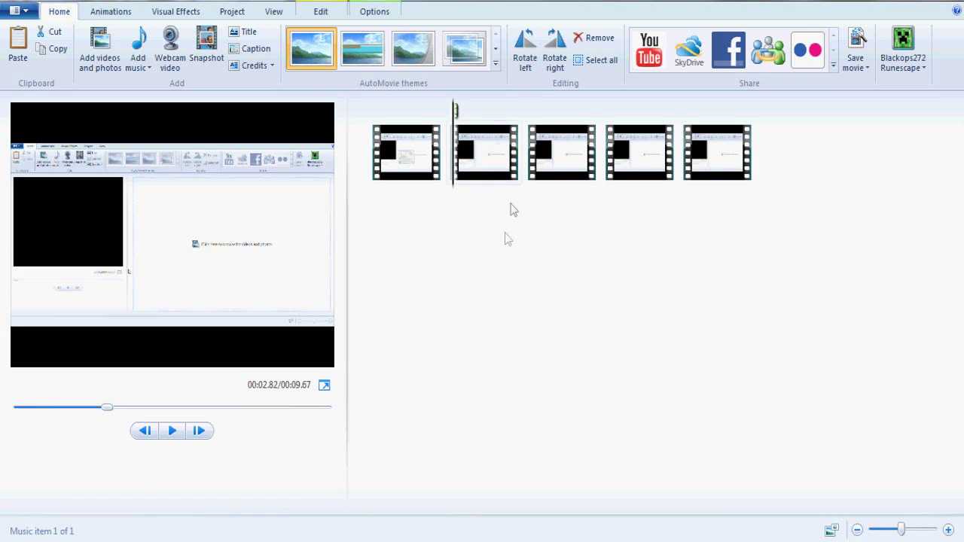
pyautogui.rightClick(454, 115)
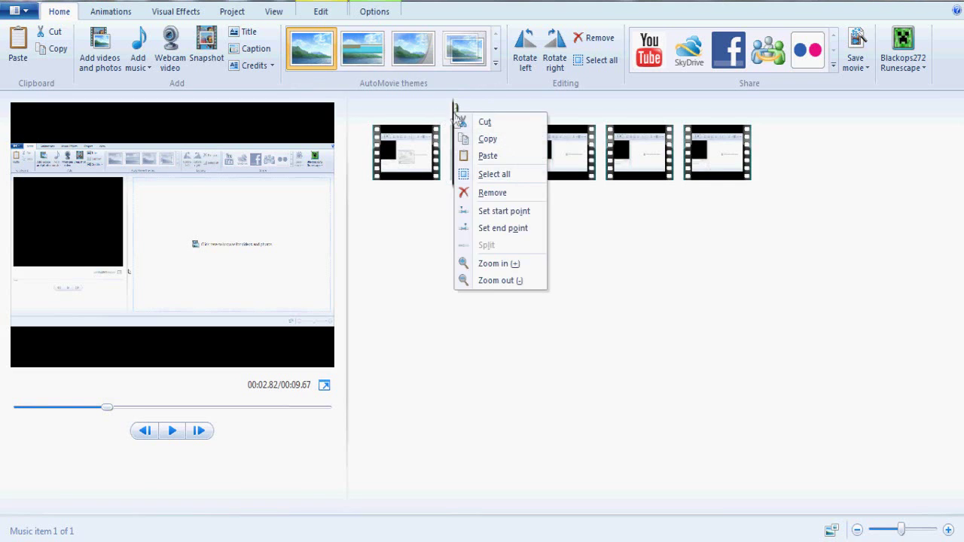
pyautogui.click(468, 211)
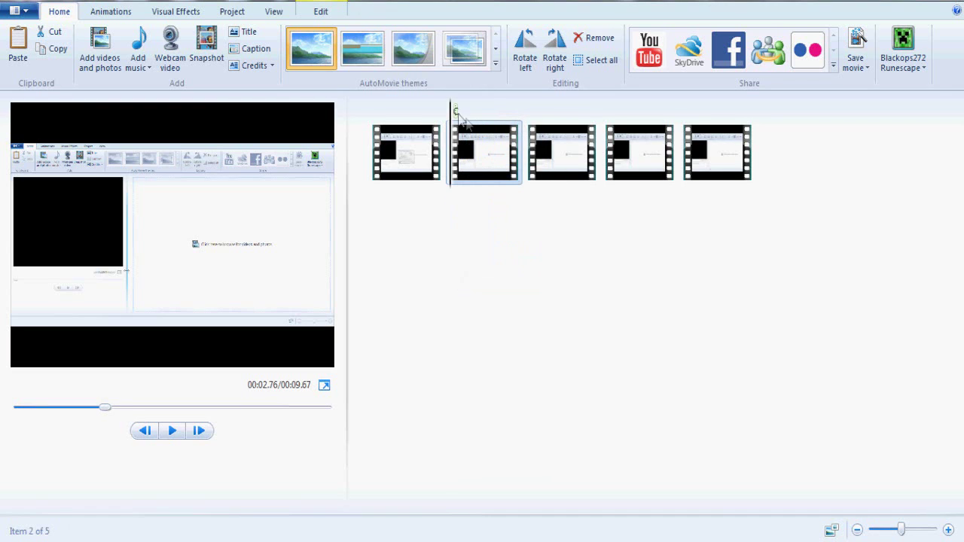
pyautogui.moveTo(450, 120); pyautogui.dragTo(519, 129)
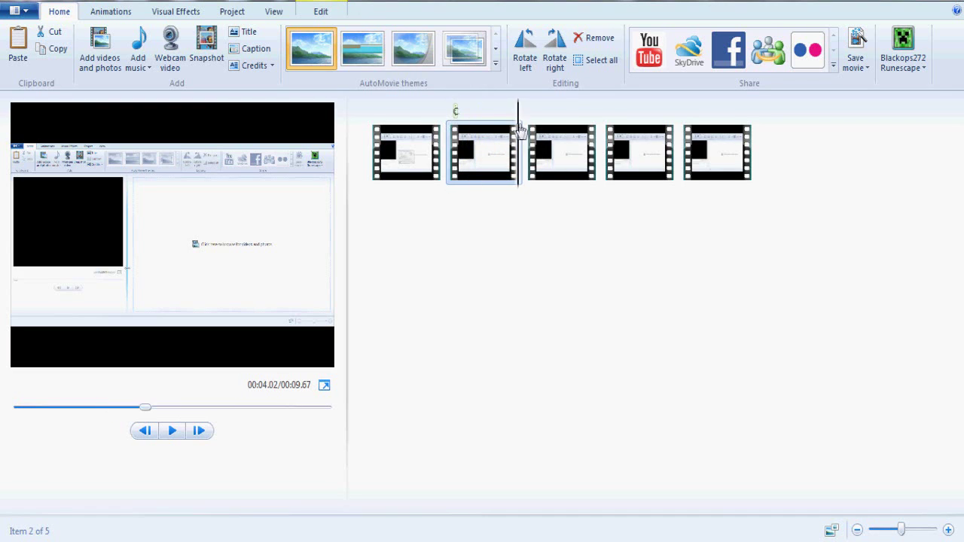
pyautogui.rightClick(520, 117)
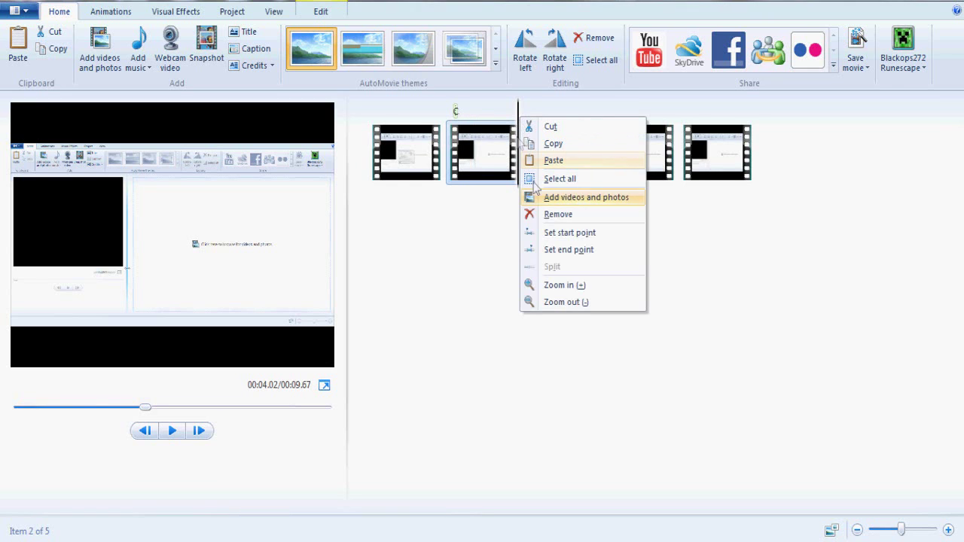
pyautogui.click(557, 243)
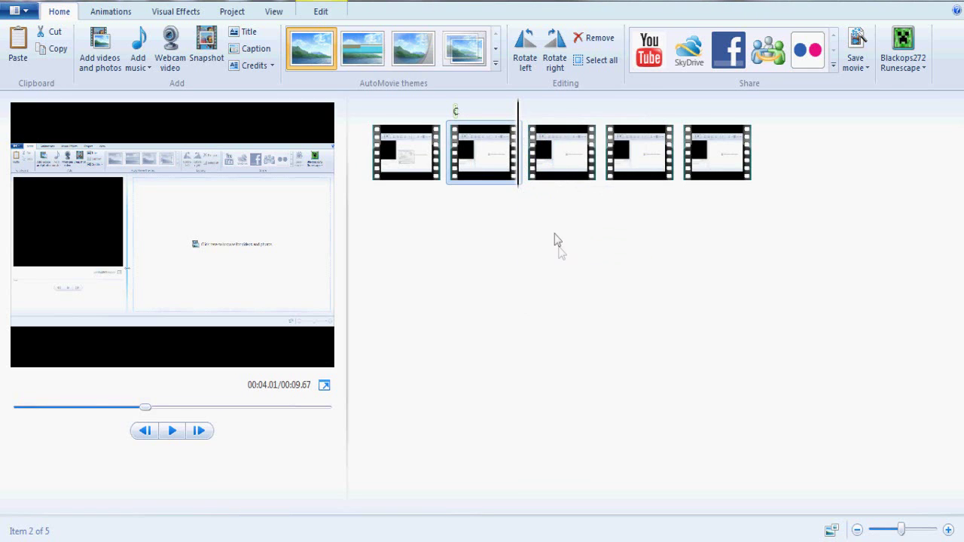
# Step: Move the small music sliver to the start of the second clip
pyautogui.click(456, 111)
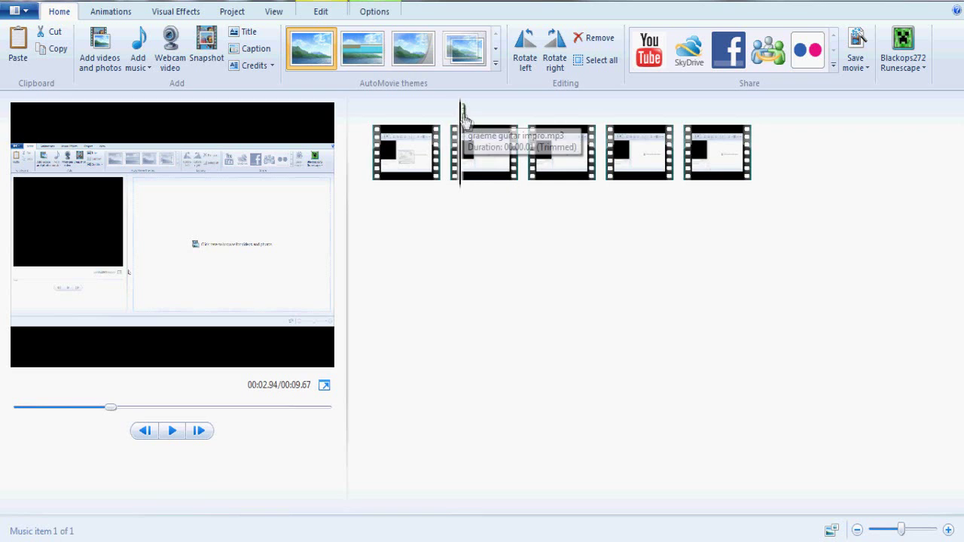
pyautogui.click(452, 111)
pyautogui.click(462, 111)
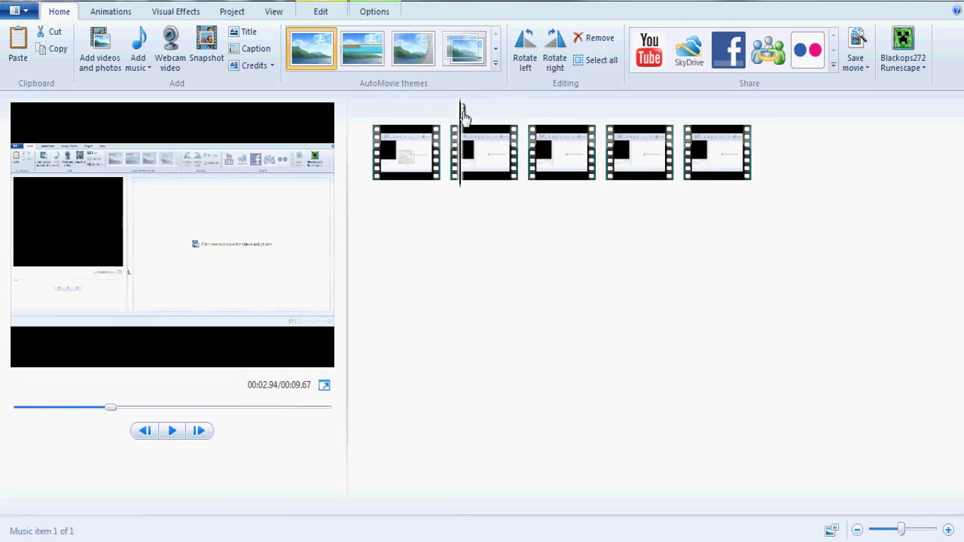
pyautogui.moveTo(465, 113); pyautogui.dragTo(452, 111)
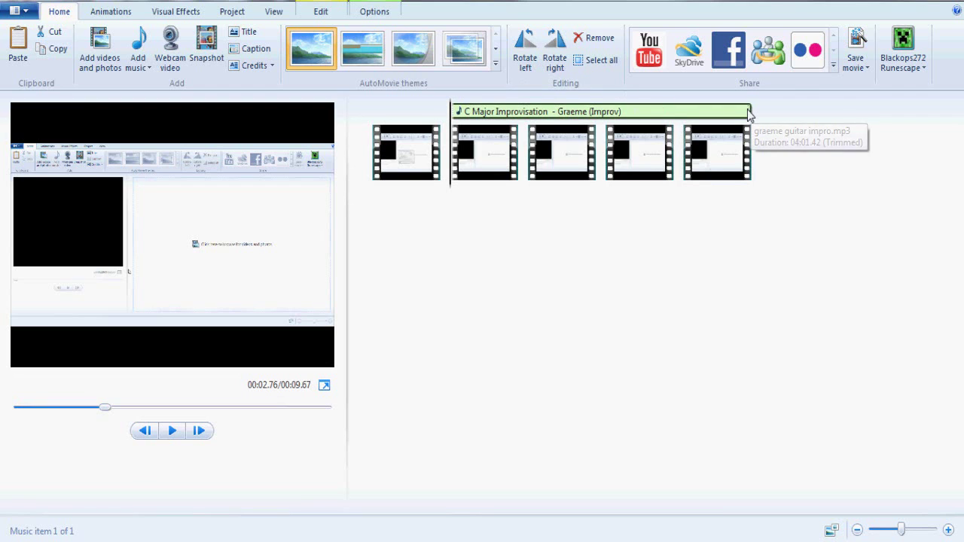
# Step: Drag the C Major Improvisation track toward the end, then undo the move with Ctrl+Z
pyautogui.moveTo(747, 113); pyautogui.dragTo(754, 119)
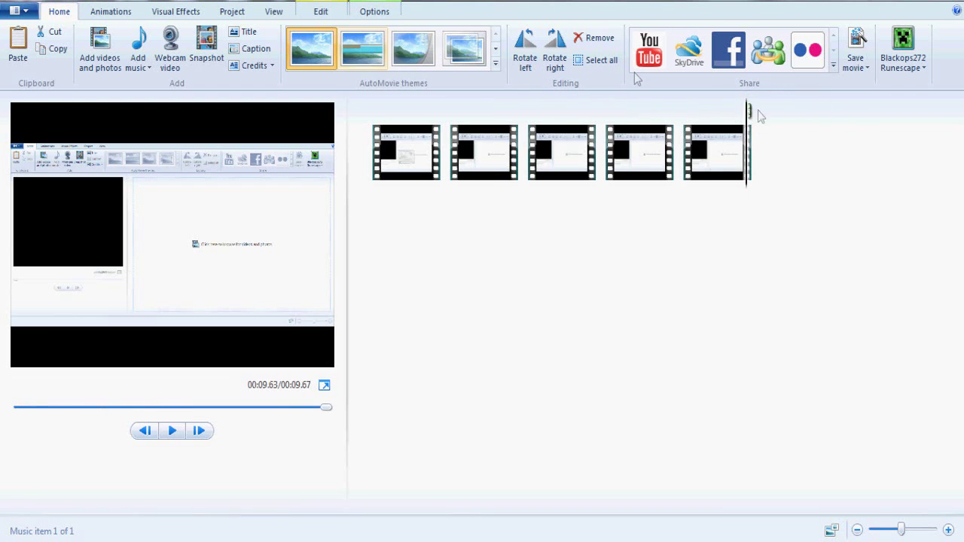
pyautogui.hotkey('ctrl', 'z')
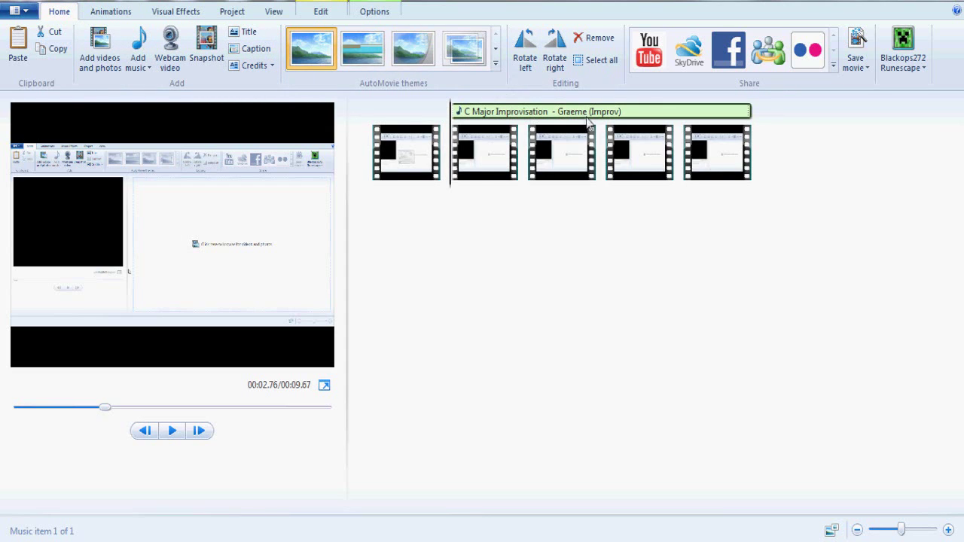
# Step: Preview from the second clip and pause at 00:04.96 inside the third clip
pyautogui.click(172, 435)
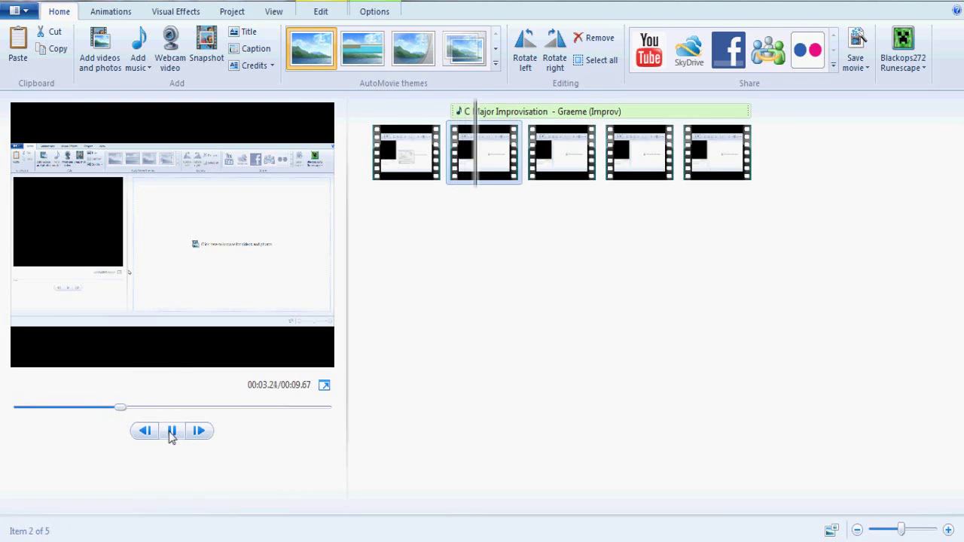
pyautogui.click(173, 435)
pyautogui.click(486, 150)
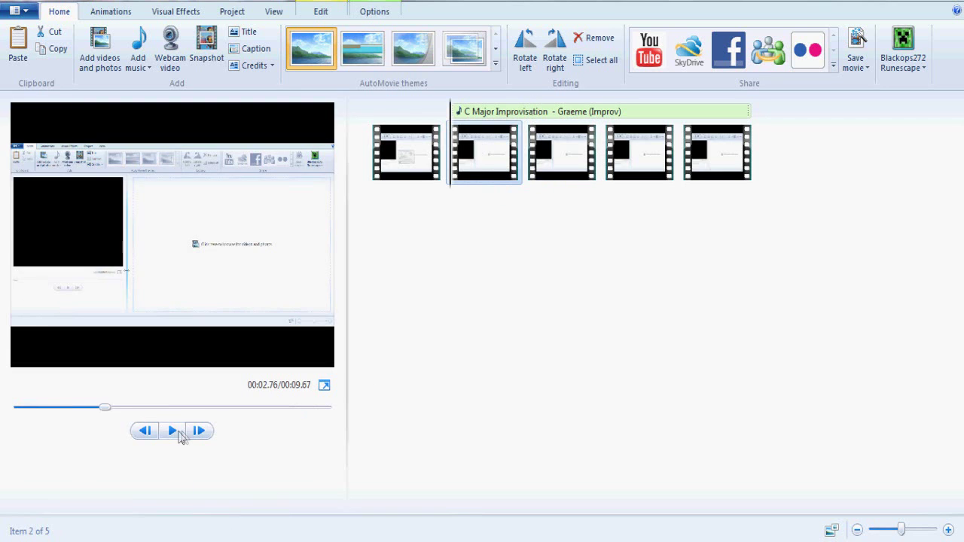
pyautogui.click(179, 434)
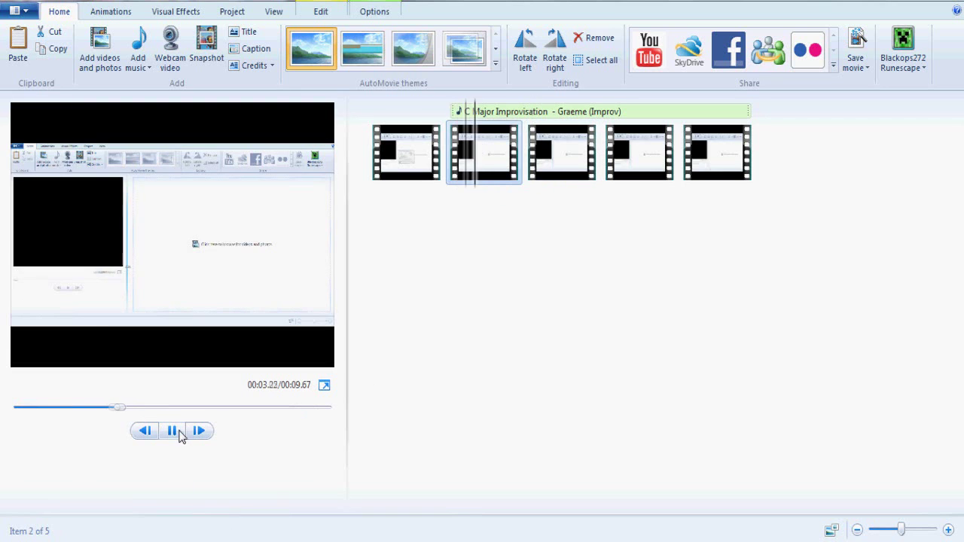
pyautogui.click(184, 431)
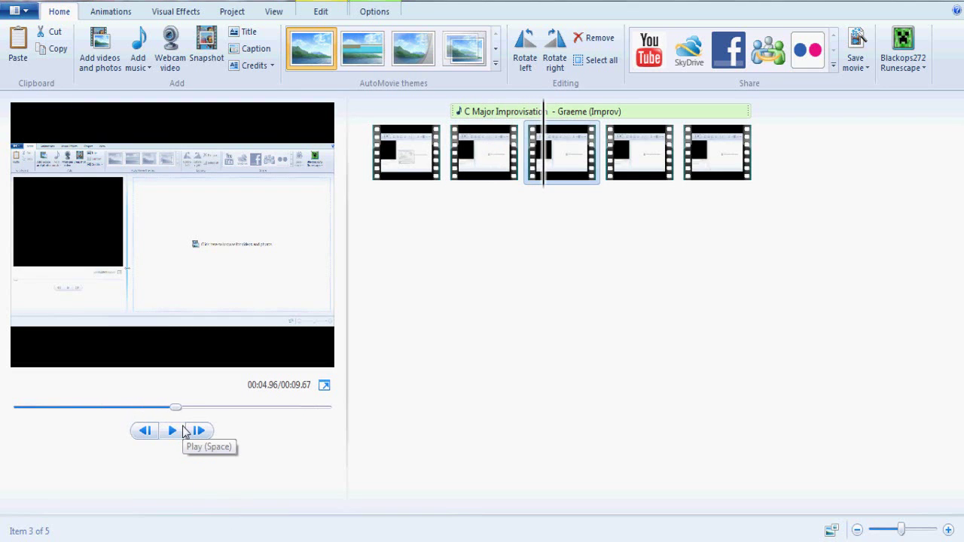
# Step: Split the third clip at 00:04.96 and undo the accidentally applied AutoMovie theme
pyautogui.rightClick(543, 113)
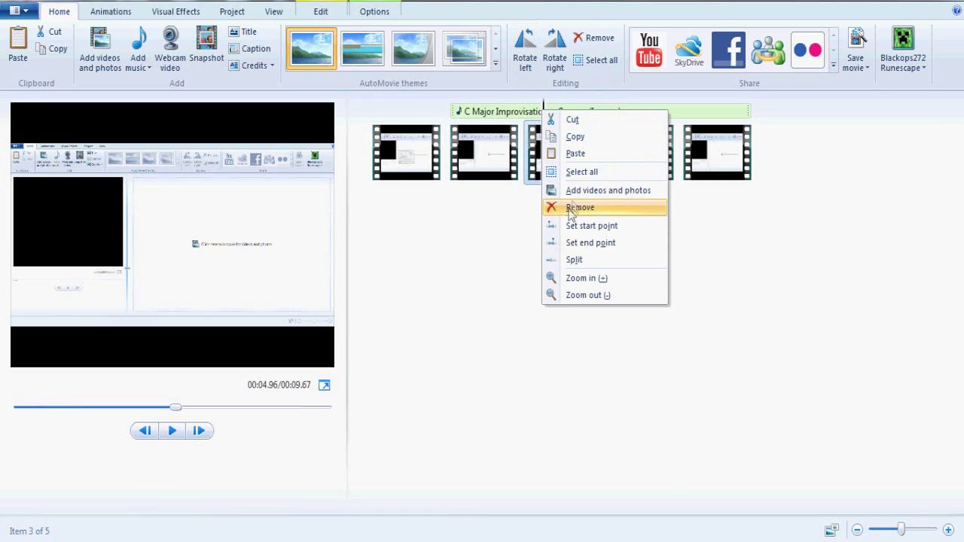
pyautogui.click(576, 260)
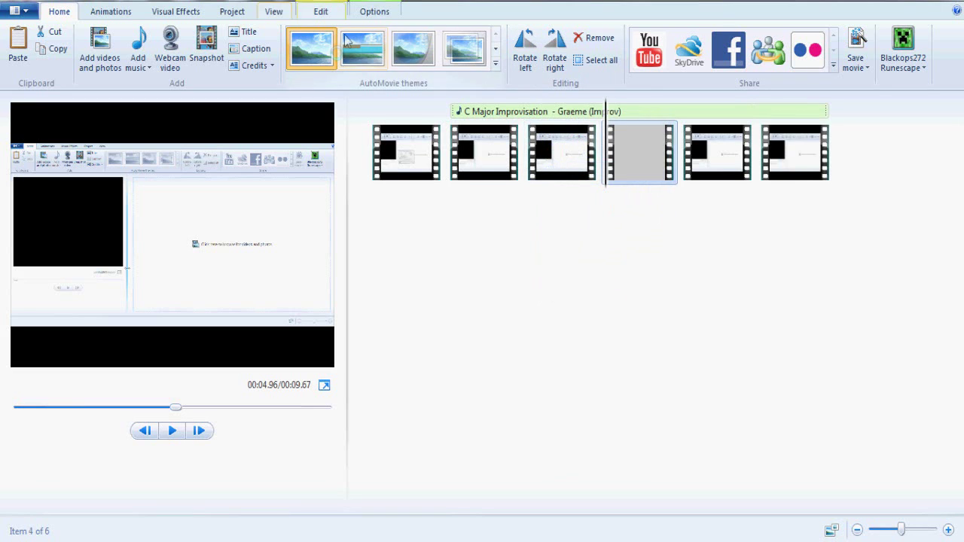
pyautogui.click(304, 34)
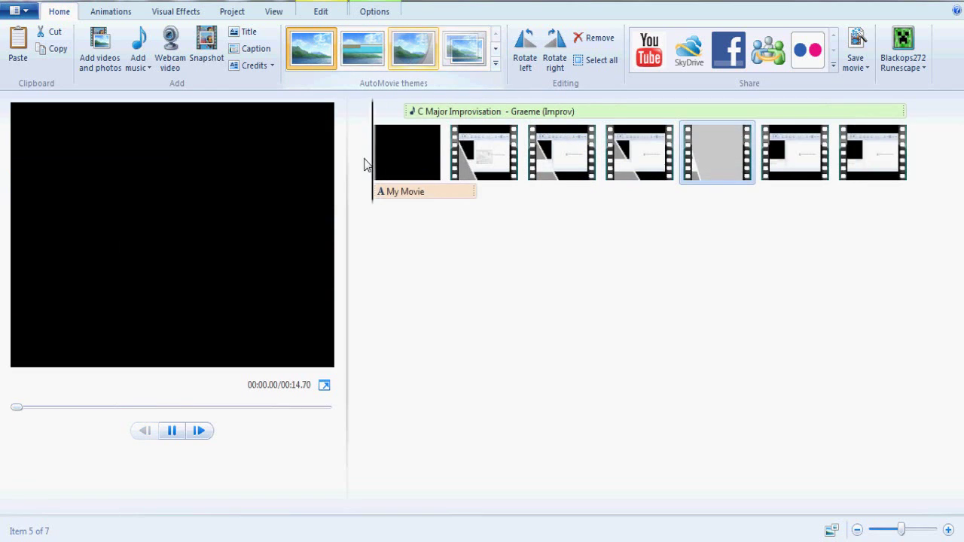
pyautogui.hotkey('ctrl', 'z')
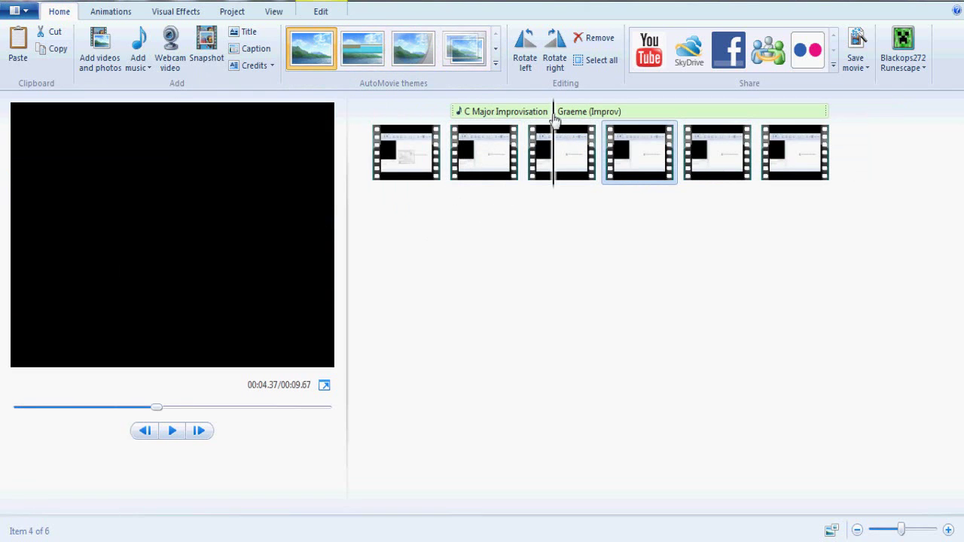
# Step: Preview the split clips starting from the second clip
pyautogui.click(172, 433)
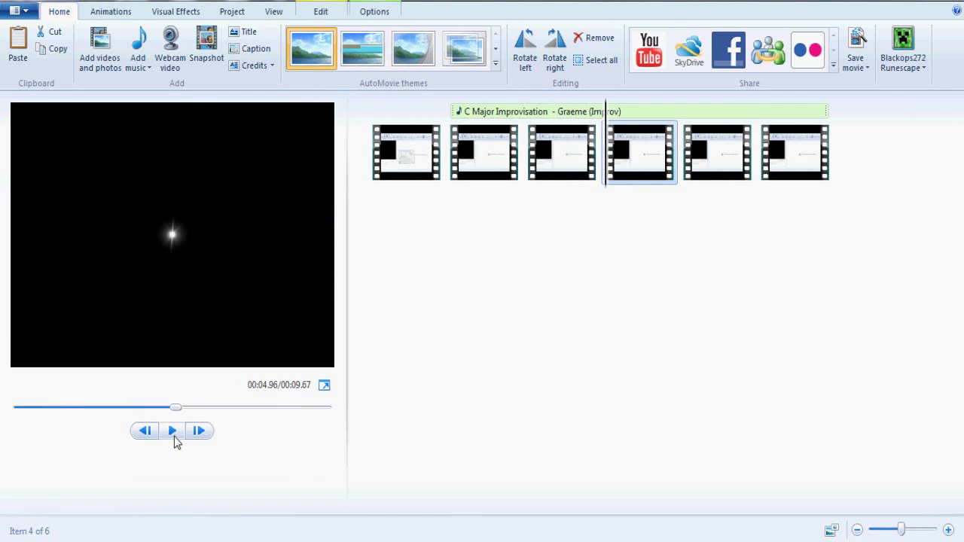
pyautogui.click(472, 115)
pyautogui.click(474, 151)
pyautogui.click(173, 433)
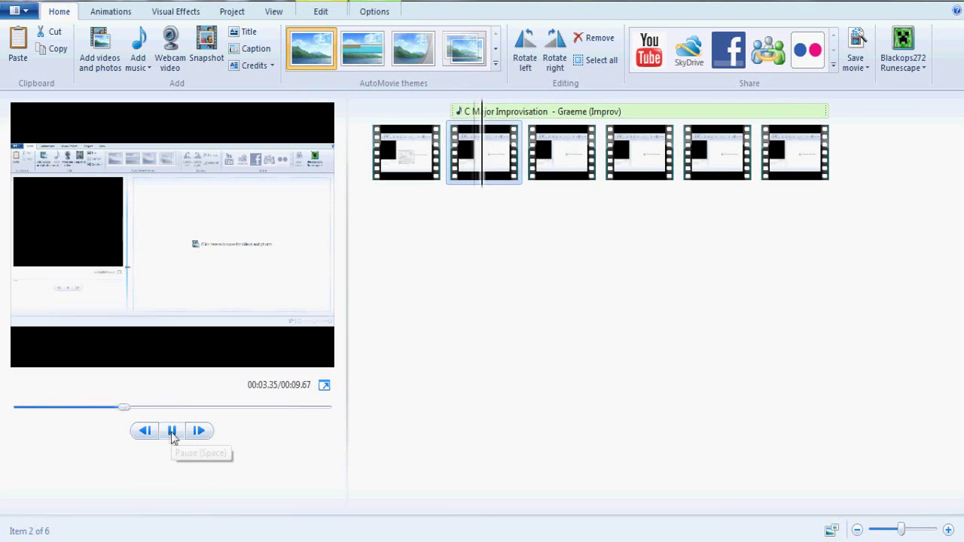
pyautogui.click(175, 432)
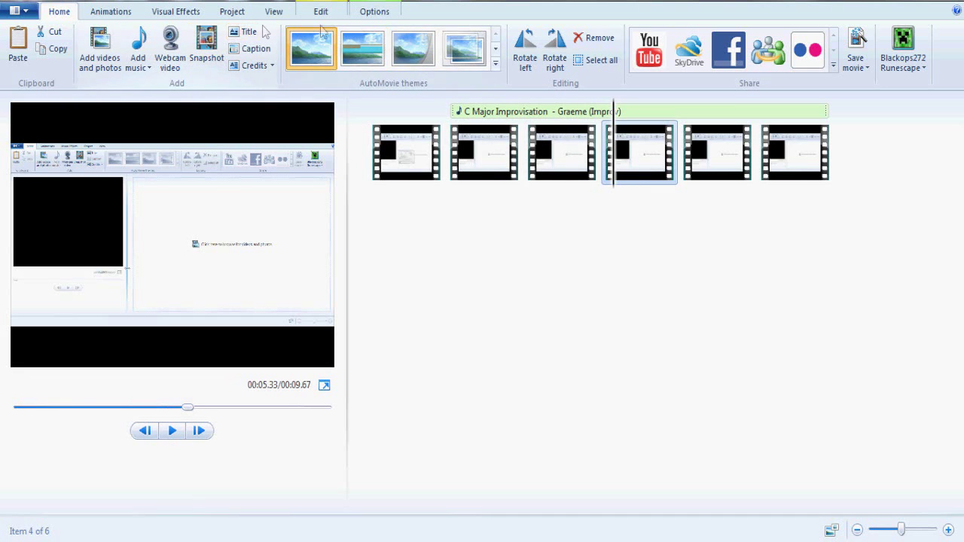
# Step: Show the Video Tools Edit tab and park the playhead at 5.43 seconds
pyautogui.click(331, 15)
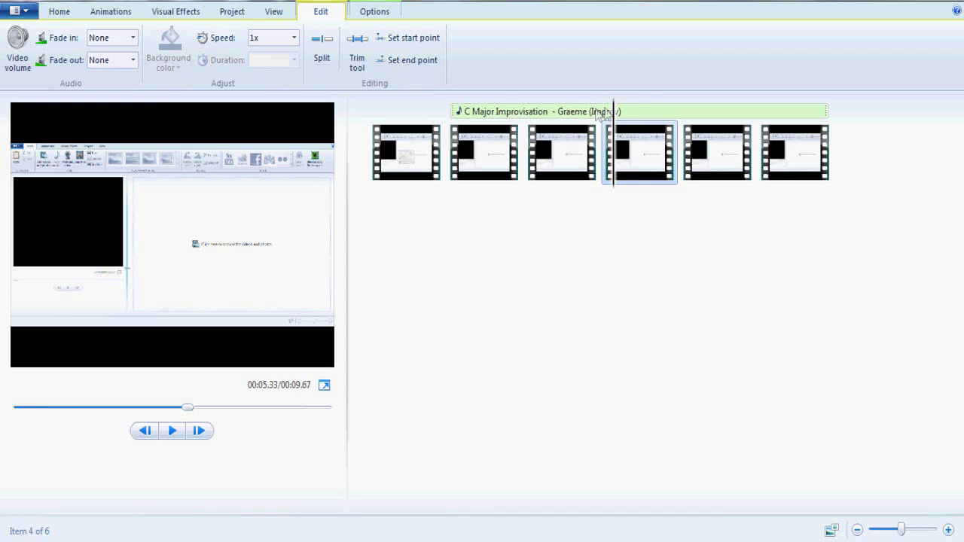
pyautogui.click(616, 112)
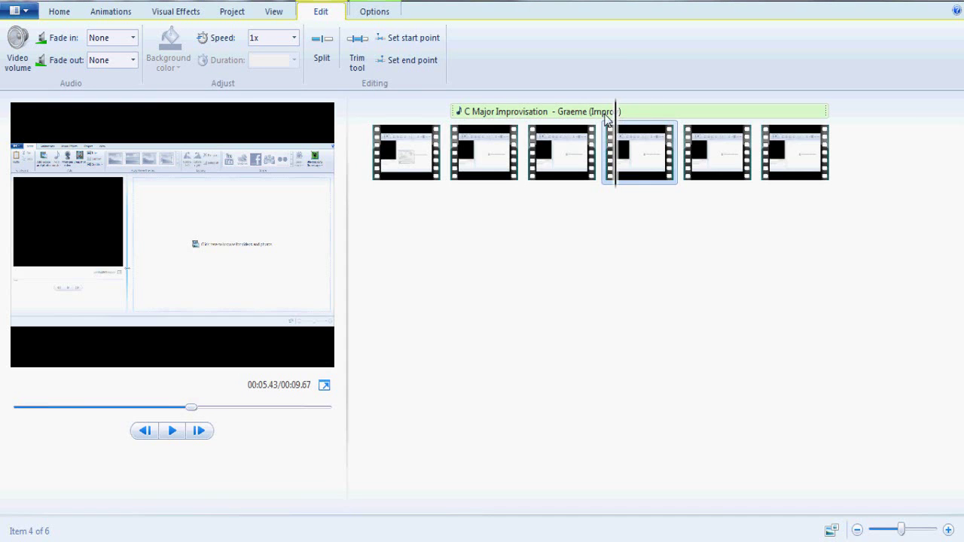
pyautogui.click(607, 115)
pyautogui.click(181, 430)
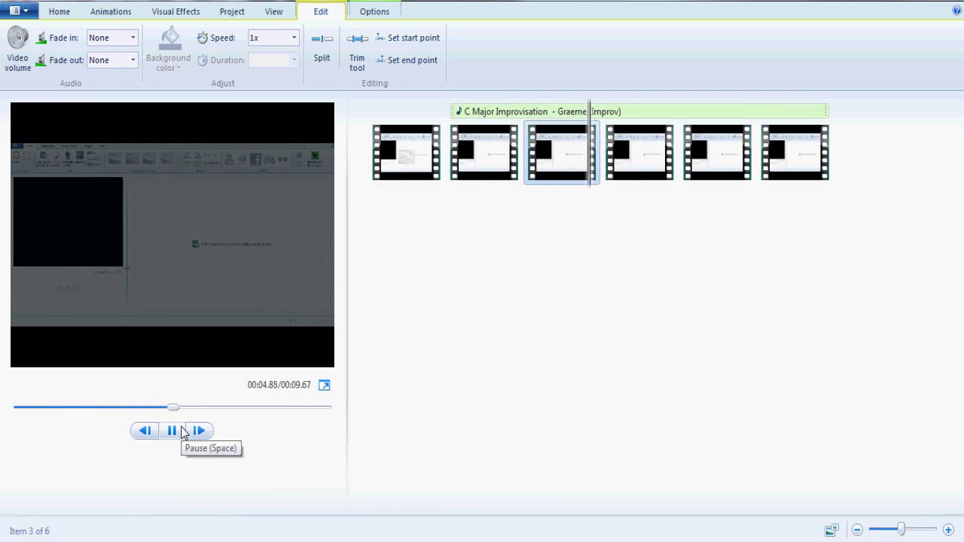
pyautogui.click(181, 431)
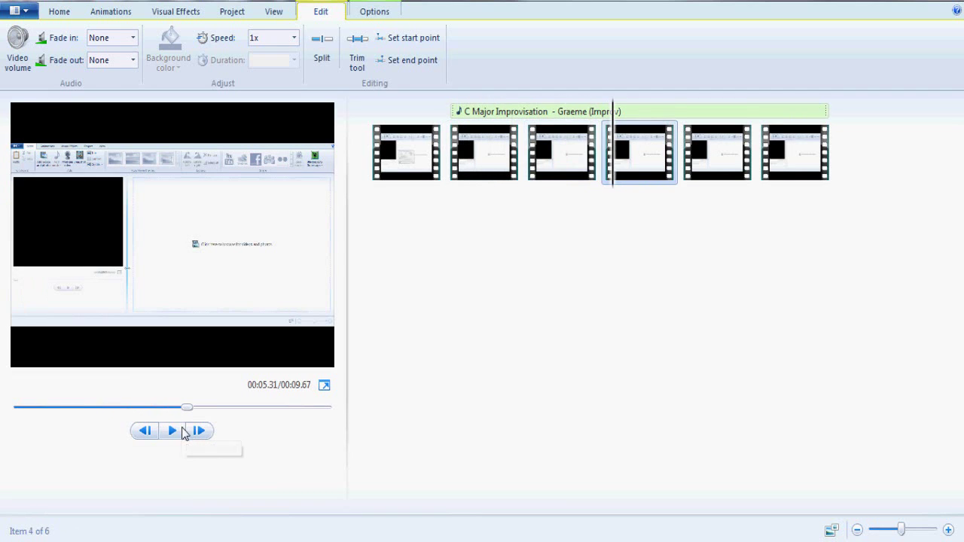
pyautogui.moveTo(616, 114); pyautogui.dragTo(618, 114)
# Step: Split the fourth clip at 00:04.44 to make seven clips
pyautogui.click(617, 113)
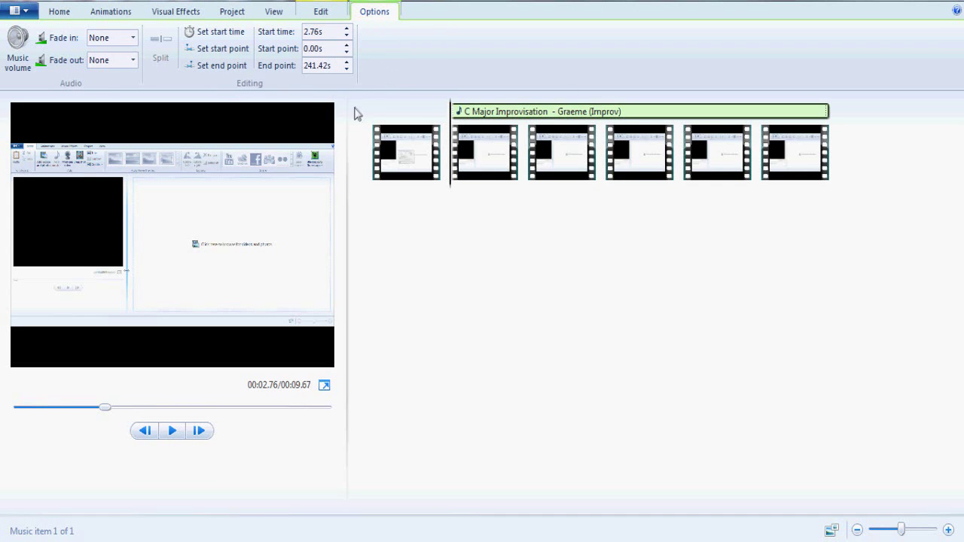
pyautogui.moveTo(455, 111); pyautogui.dragTo(561, 113)
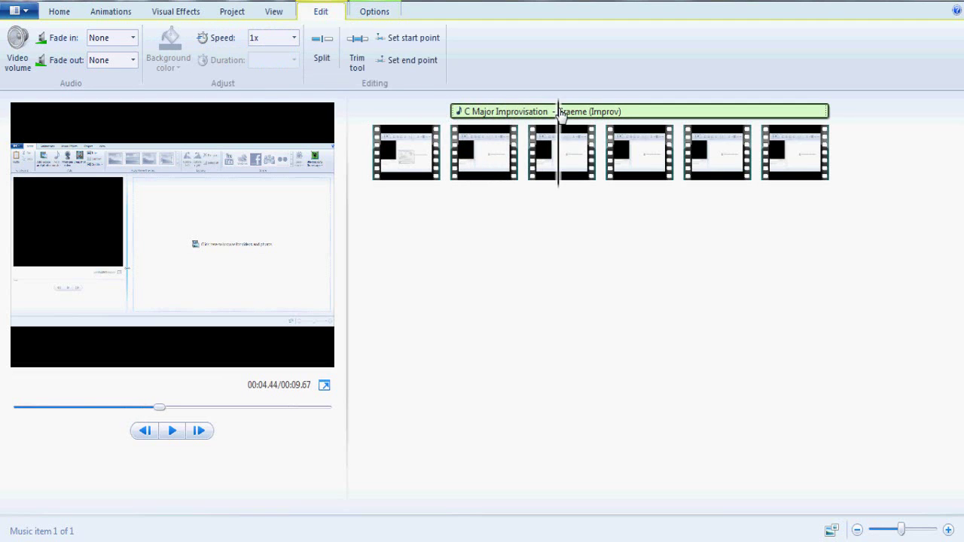
pyautogui.click(322, 50)
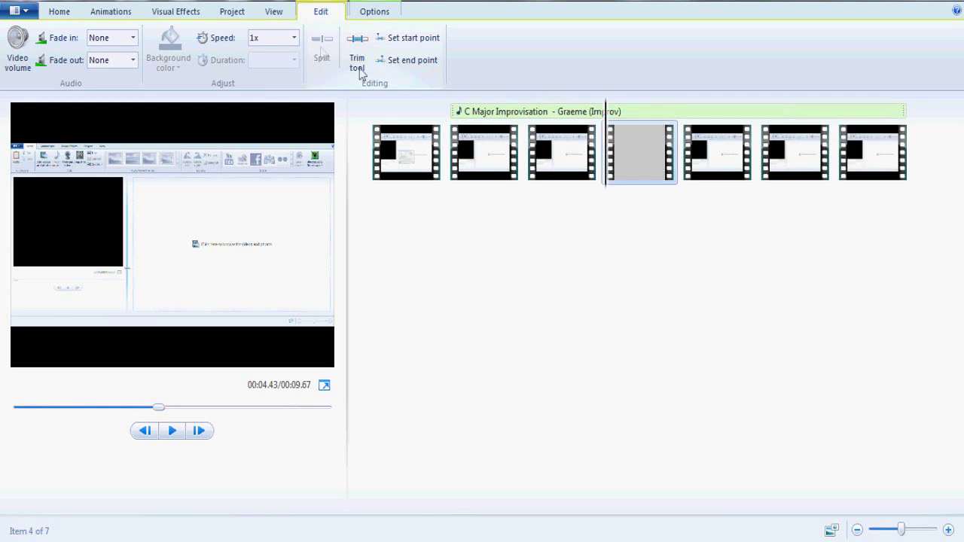
# Step: Shift the music track to start at 4.01 seconds with the third clip and play it back
pyautogui.moveTo(618, 112); pyautogui.dragTo(549, 113)
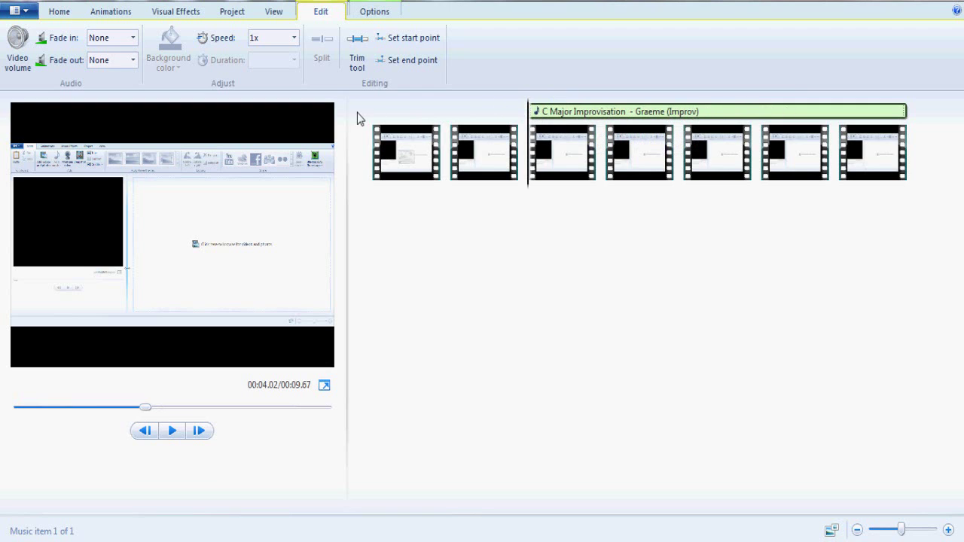
pyautogui.click(599, 115)
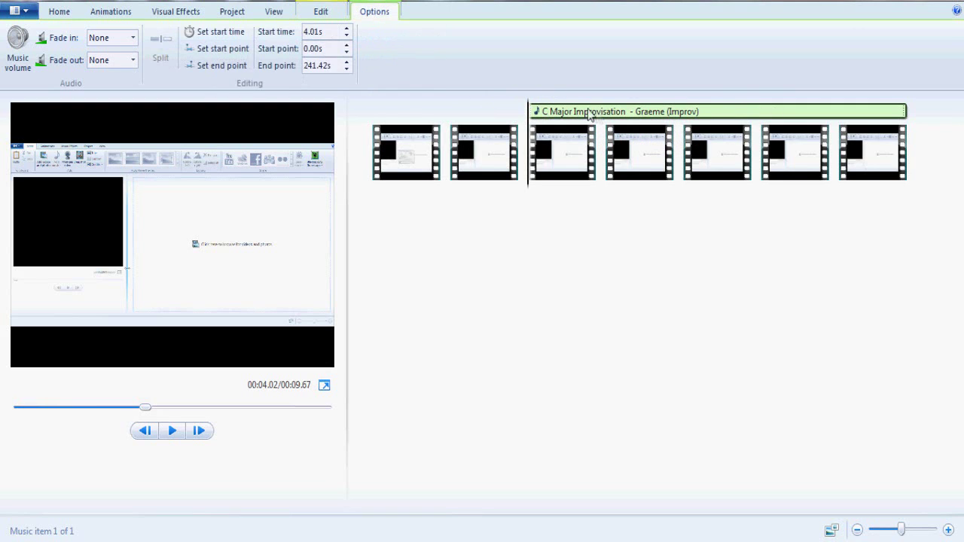
pyautogui.press('space')
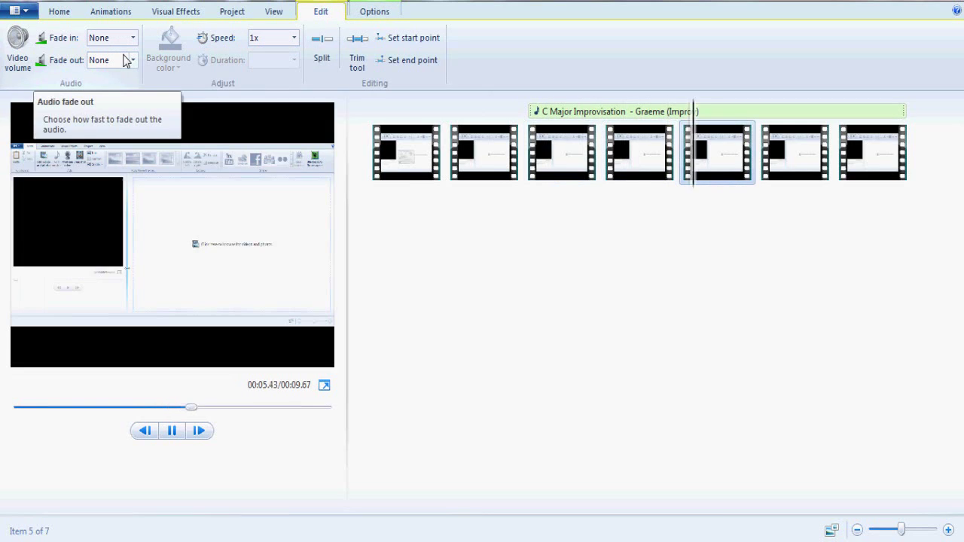
pyautogui.press('space')
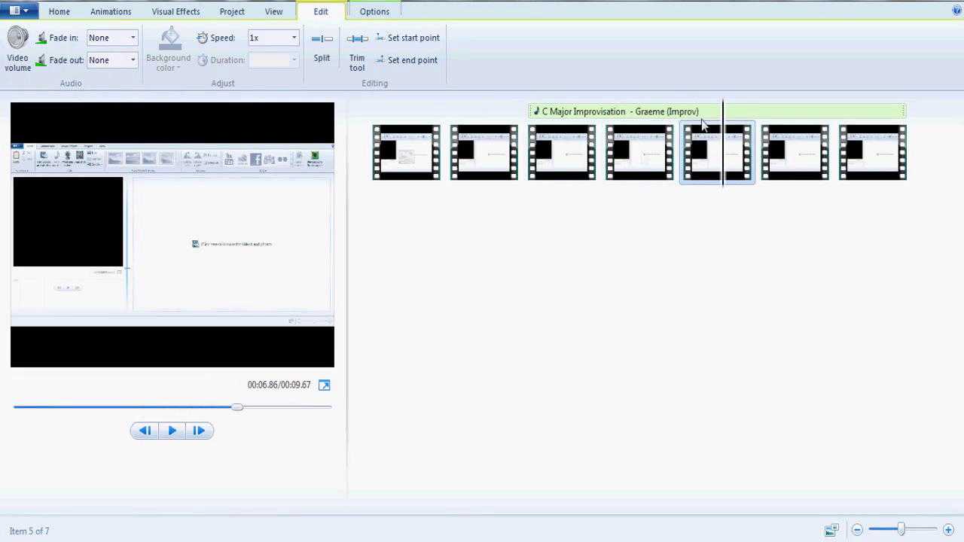
pyautogui.click(729, 111)
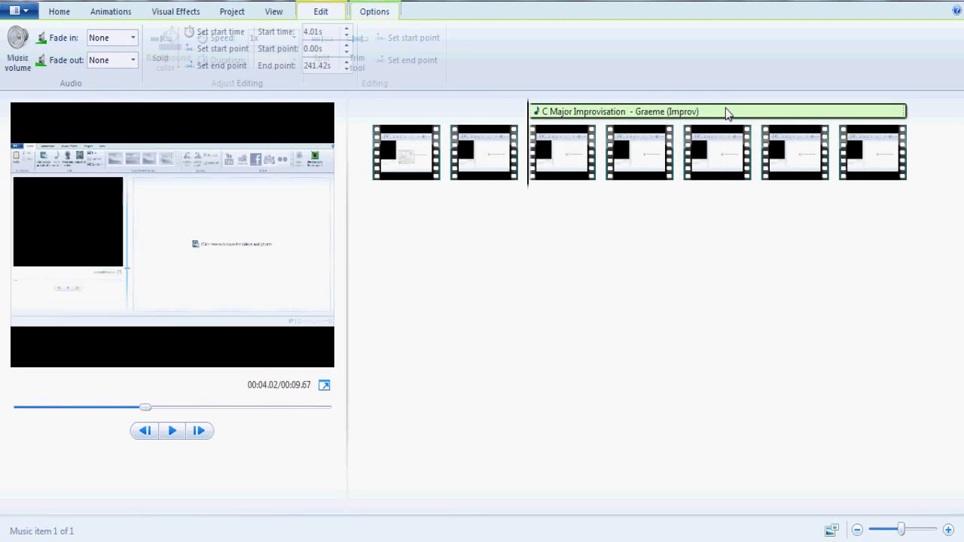